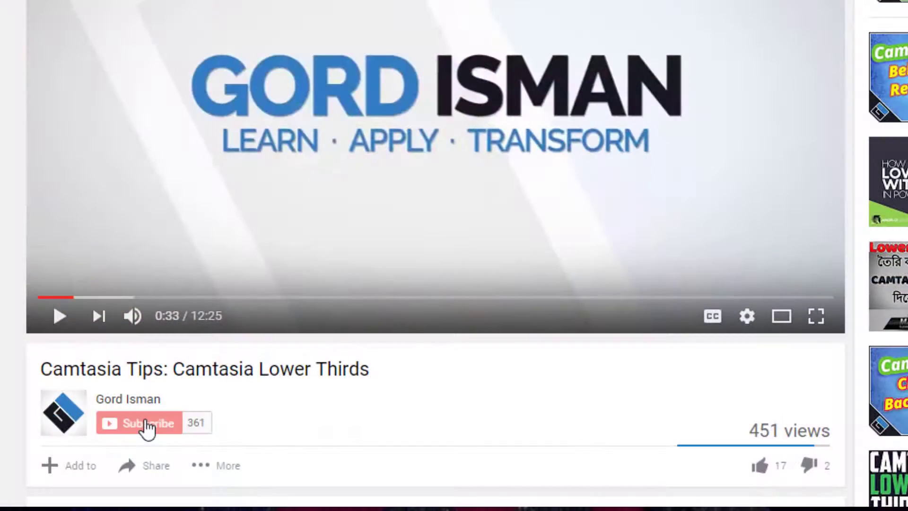
# Subscribe to the Lower Thirds video's channel and save the 'Send me all notifications' bell setting.
pyautogui.click(146, 425)
pyautogui.click(207, 423)
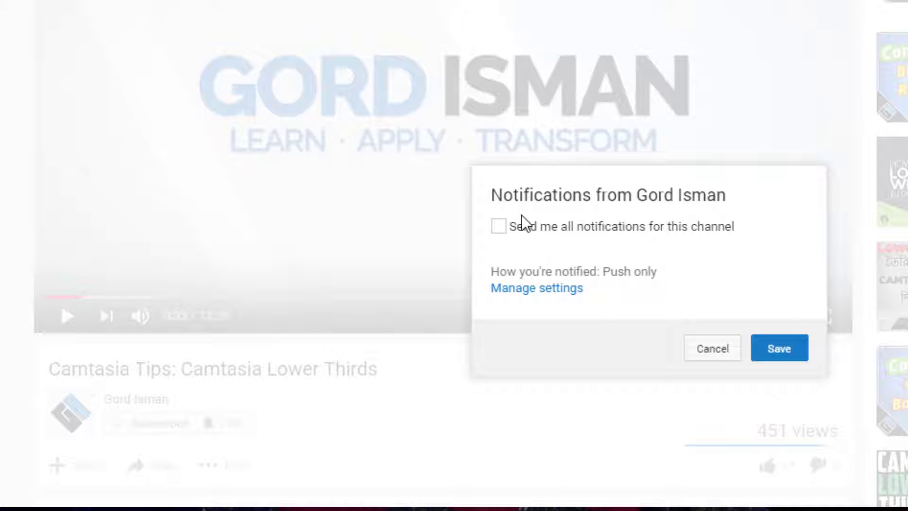
pyautogui.click(500, 227)
pyautogui.click(778, 350)
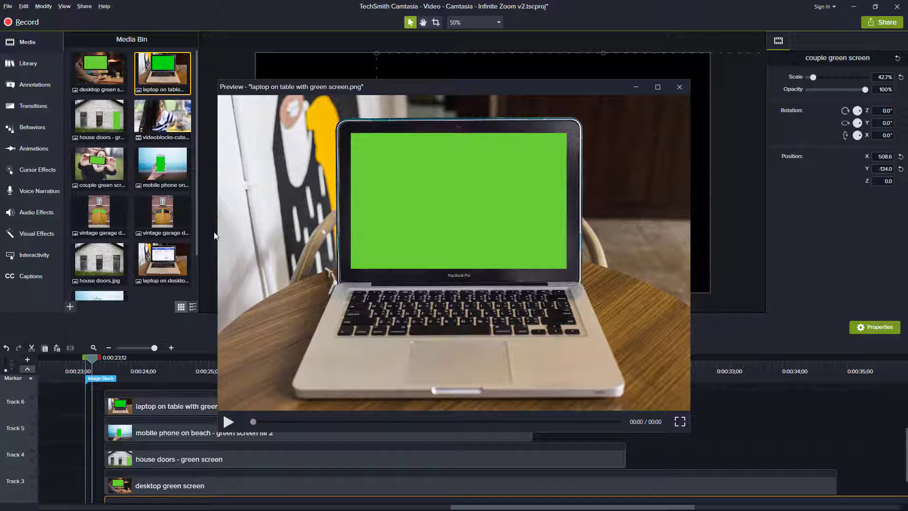
# Switch from Camtasia over to Photoshop with Alt+Tab.
pyautogui.hotkey('alt', 'Tab')
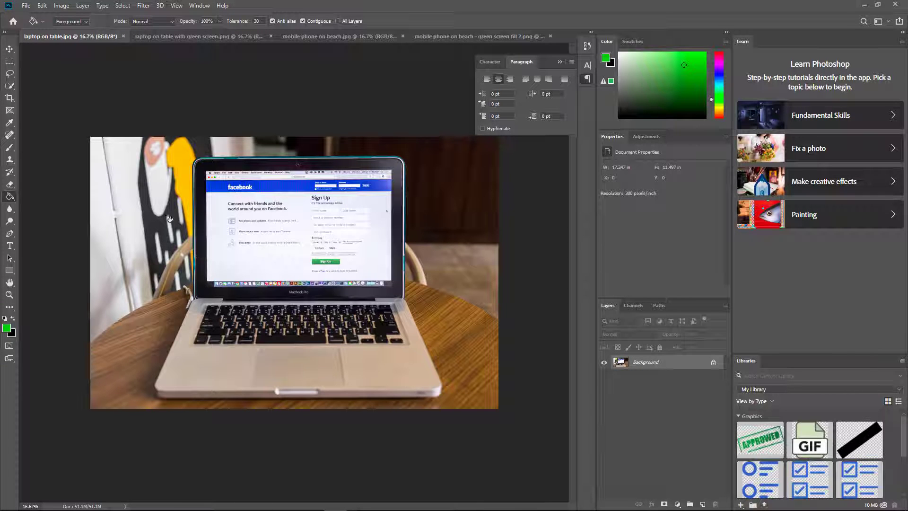
# Paint-bucket the beach photo's phone screen green, then view the 'green screen fill 2' version.
pyautogui.click(155, 35)
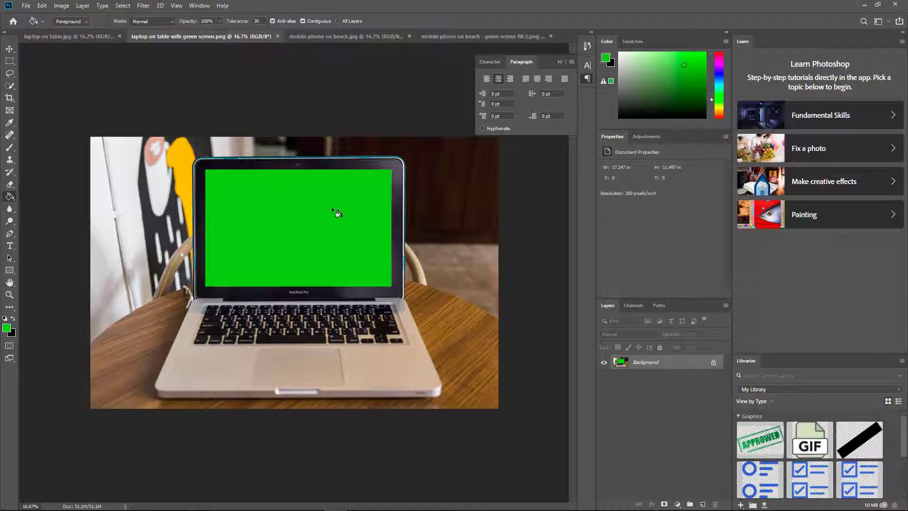
pyautogui.click(332, 40)
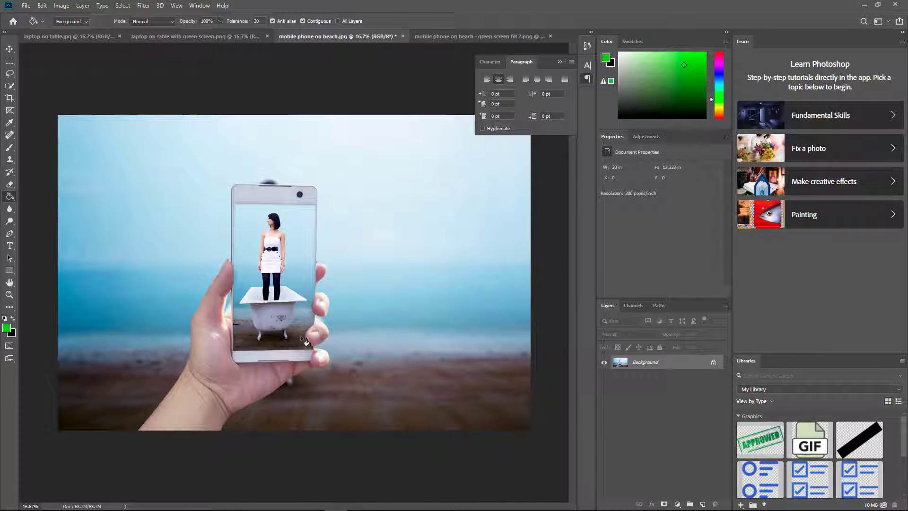
pyautogui.click(301, 224)
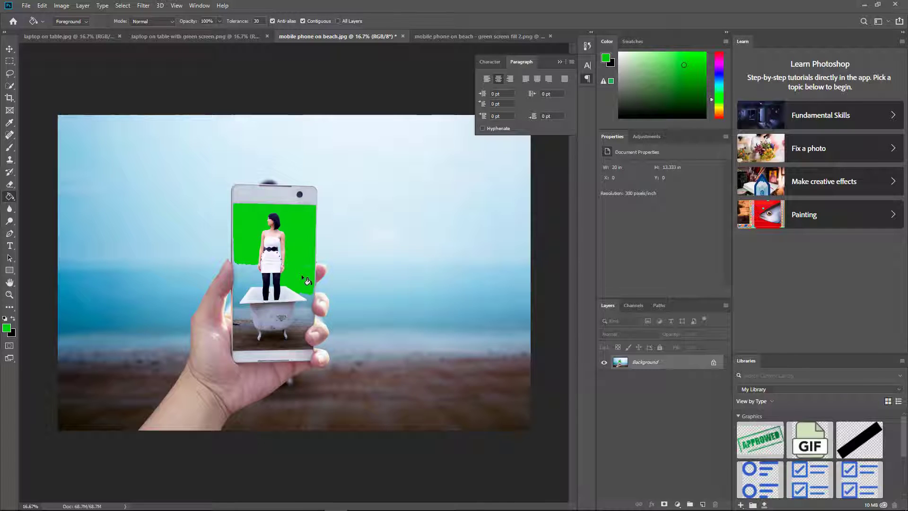
pyautogui.click(309, 308)
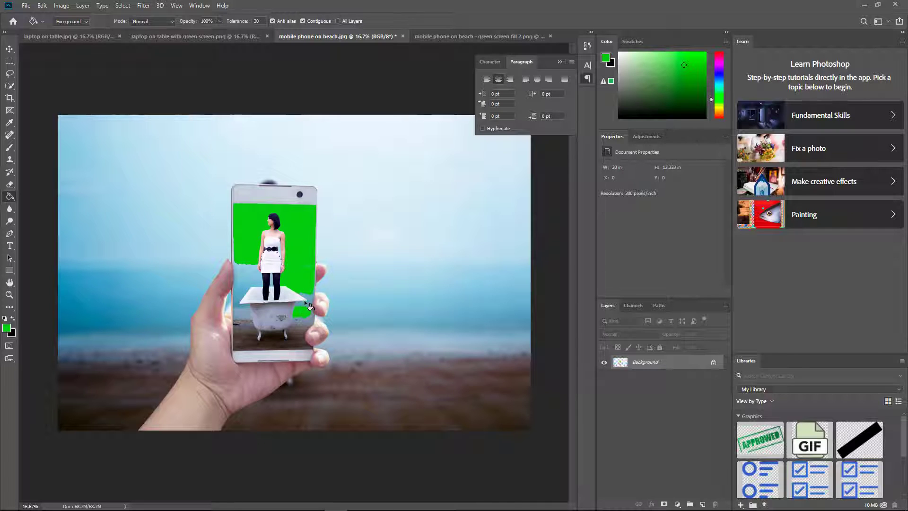
pyautogui.click(310, 298)
pyautogui.click(430, 37)
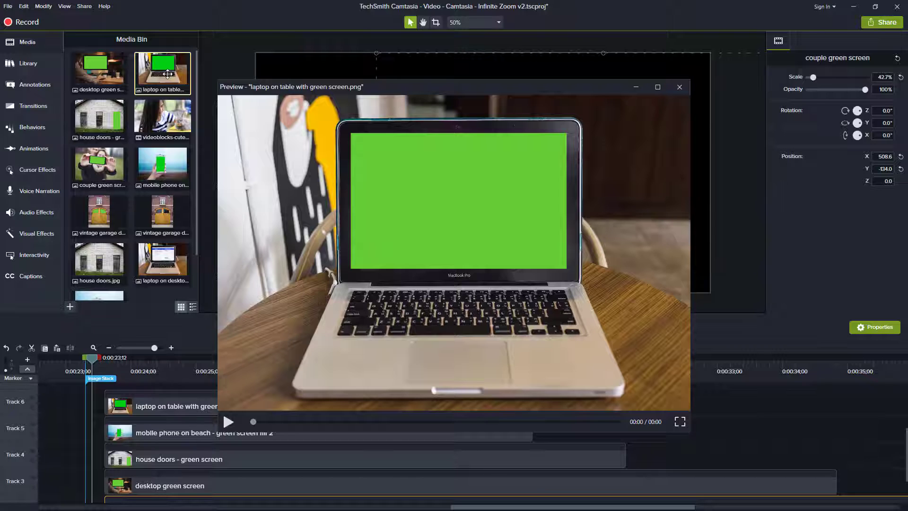
# Preview the beach phone, house doors, desktop and couple images, then play the bunny video.
pyautogui.doubleClick(162, 167)
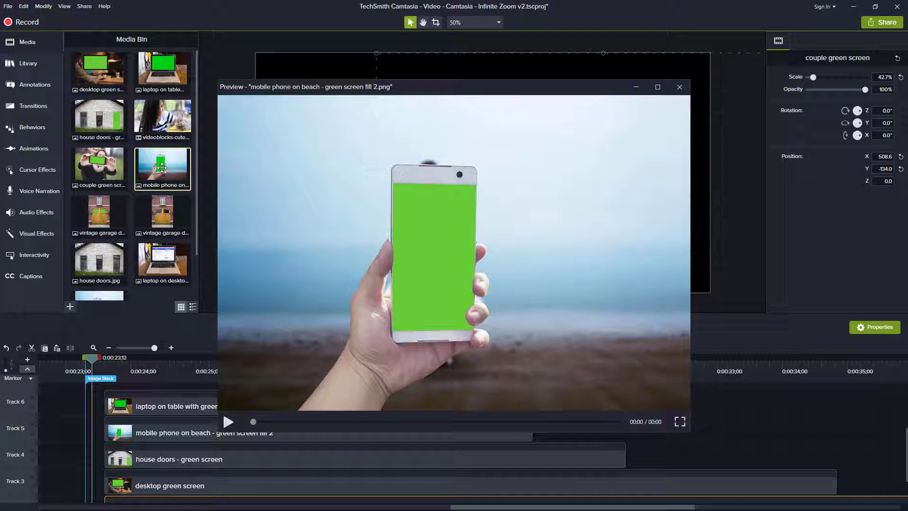
pyautogui.doubleClick(103, 120)
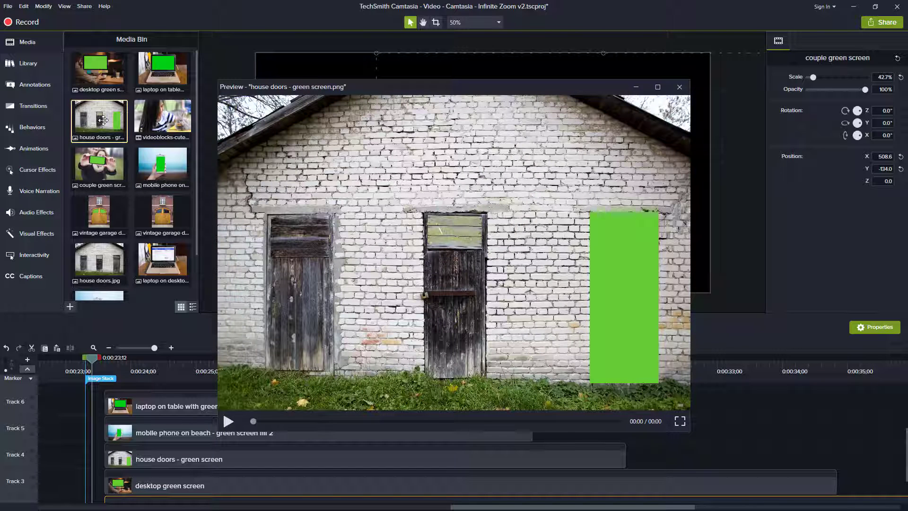
pyautogui.doubleClick(94, 74)
pyautogui.doubleClick(101, 161)
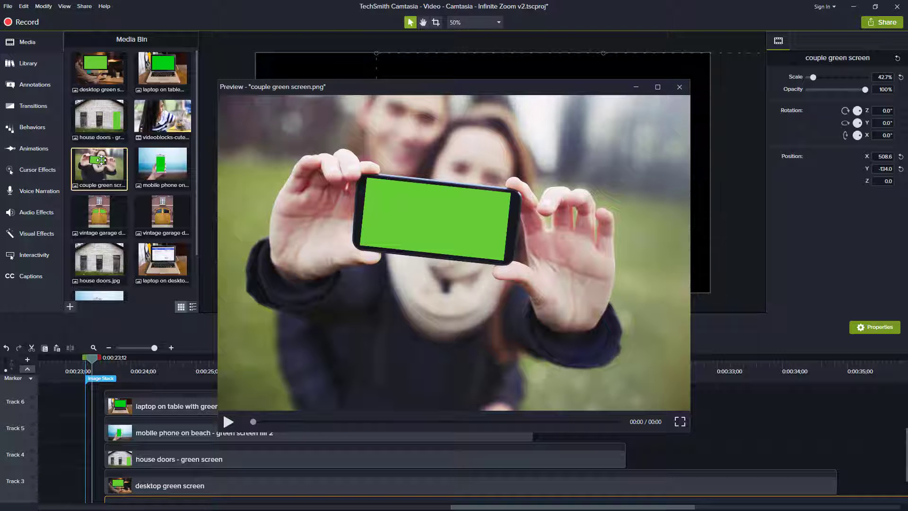
pyautogui.doubleClick(162, 114)
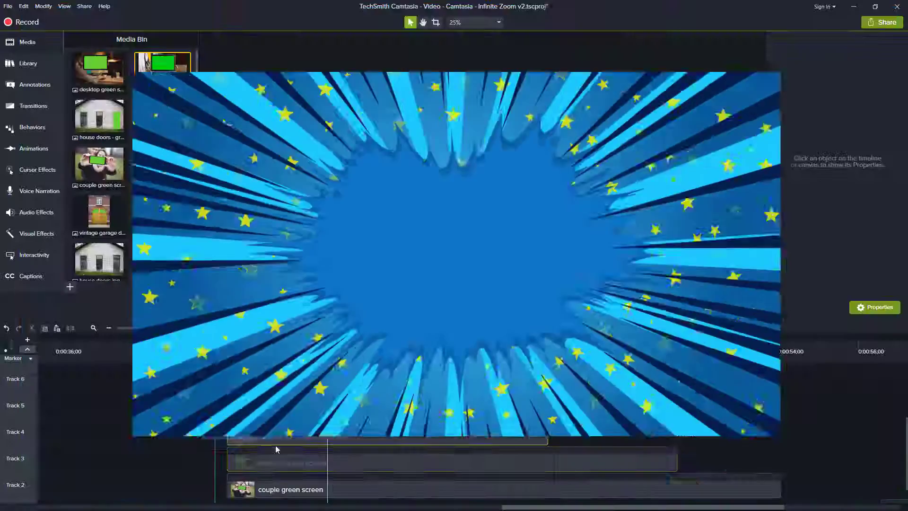
# Marquee-select the stacked clips, then inspect the laptop clip around 0:00:43;19–0:00:44;03.
pyautogui.moveTo(274, 450); pyautogui.dragTo(290, 481)
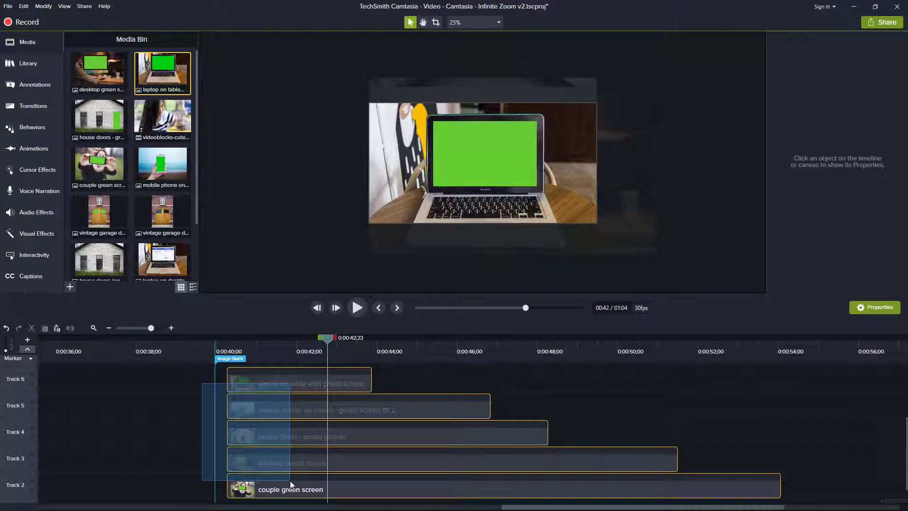
pyautogui.moveTo(290, 480); pyautogui.dragTo(290, 481)
pyautogui.click(386, 381)
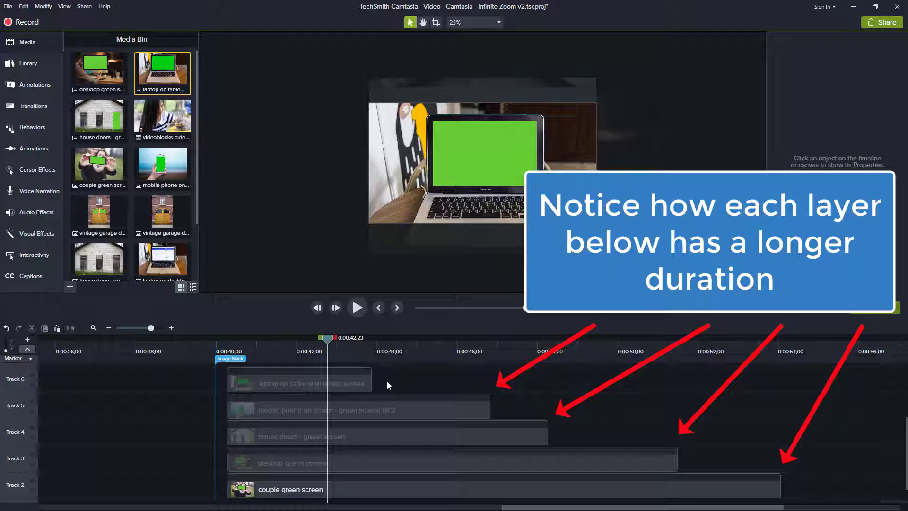
pyautogui.click(351, 382)
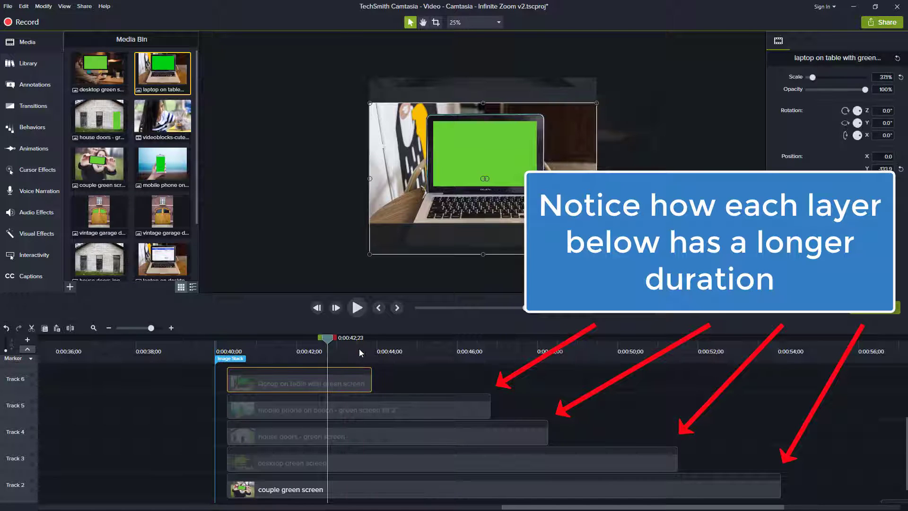
pyautogui.click(361, 341)
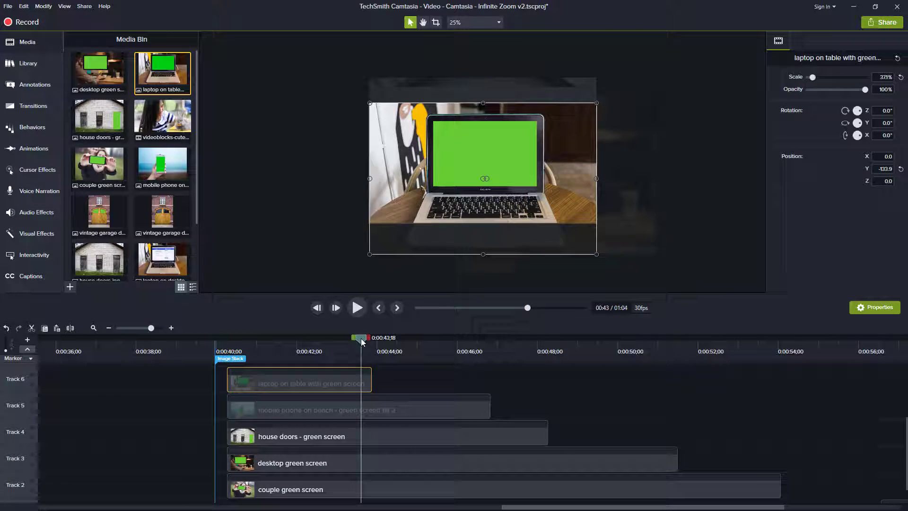
pyautogui.click(381, 341)
# Inspect the beach phone and house doors clips, scrubbing ahead to around 48 seconds.
pyautogui.click(412, 411)
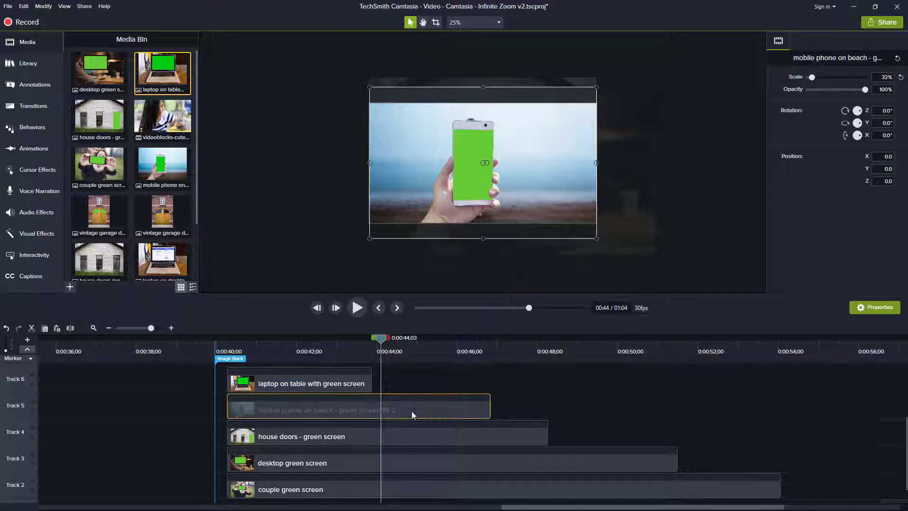
pyautogui.moveTo(417, 346); pyautogui.dragTo(499, 358)
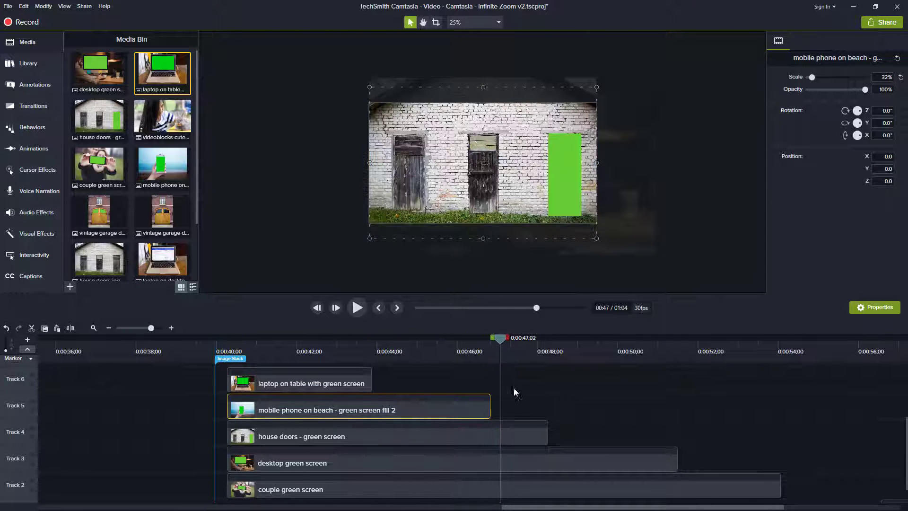
pyautogui.click(520, 438)
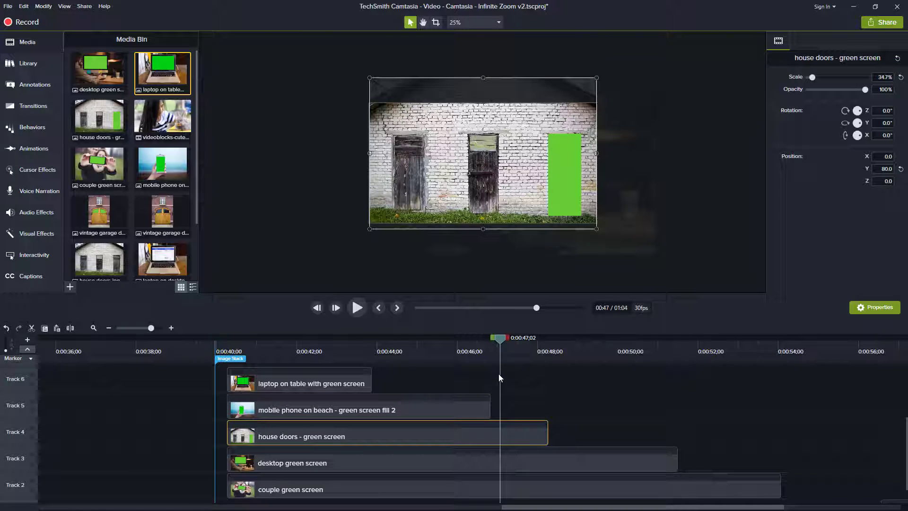
pyautogui.click(539, 344)
pyautogui.click(570, 349)
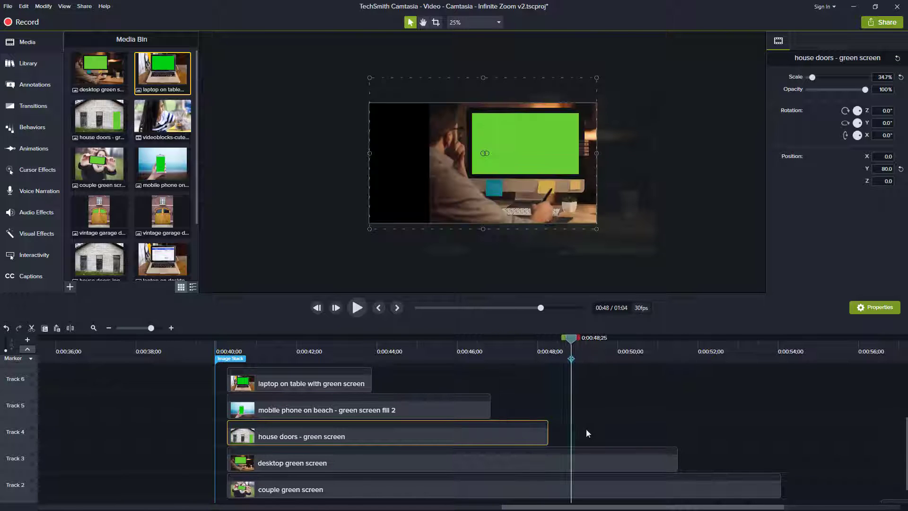
# Inspect the desktop and couple clips, then return the playhead to 0:00:43.
pyautogui.click(591, 465)
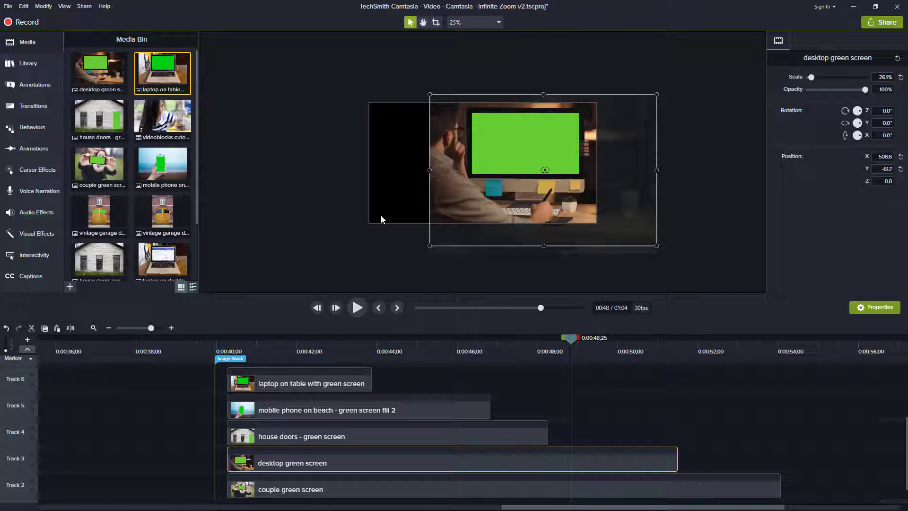
pyautogui.scroll(-1, 716, 394)
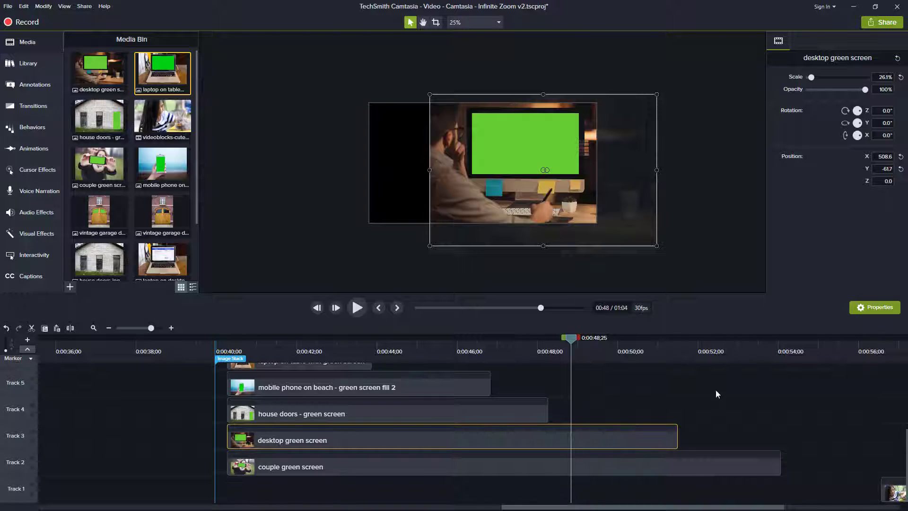
pyautogui.click(705, 351)
pyautogui.click(709, 467)
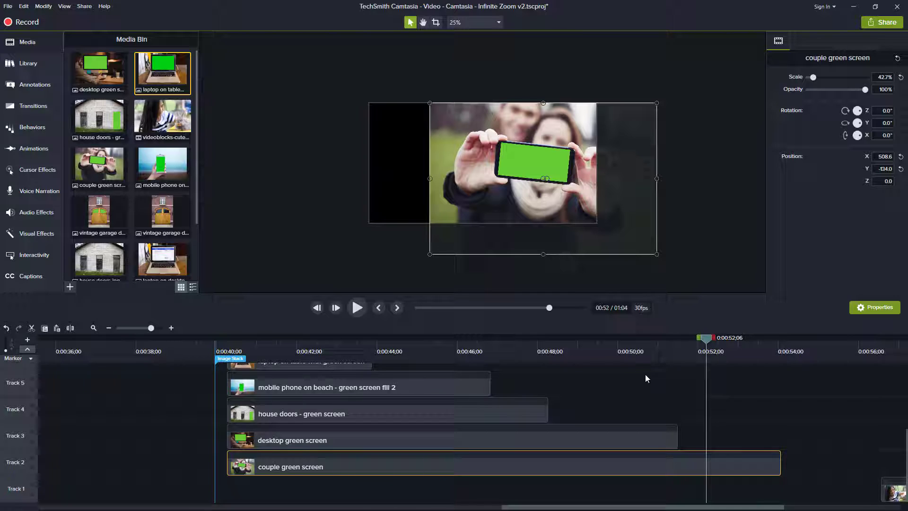
pyautogui.scroll(1, 646, 378)
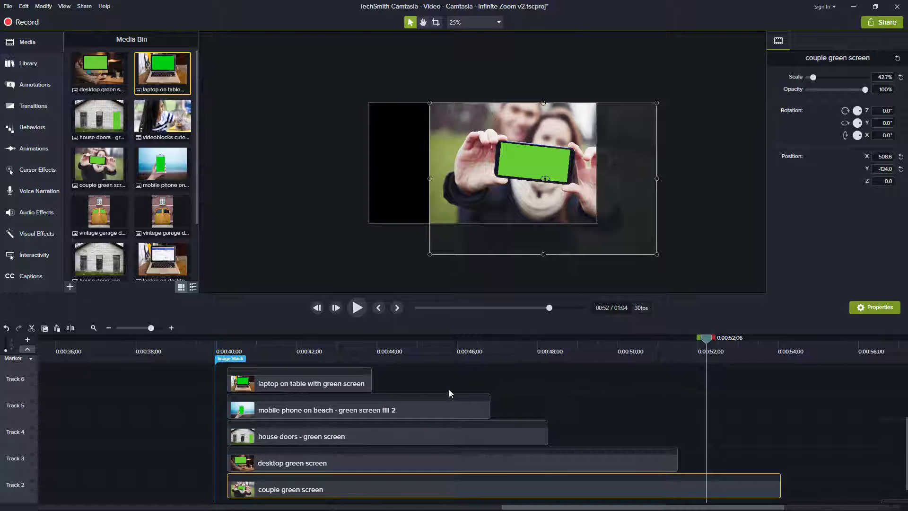
pyautogui.click(340, 348)
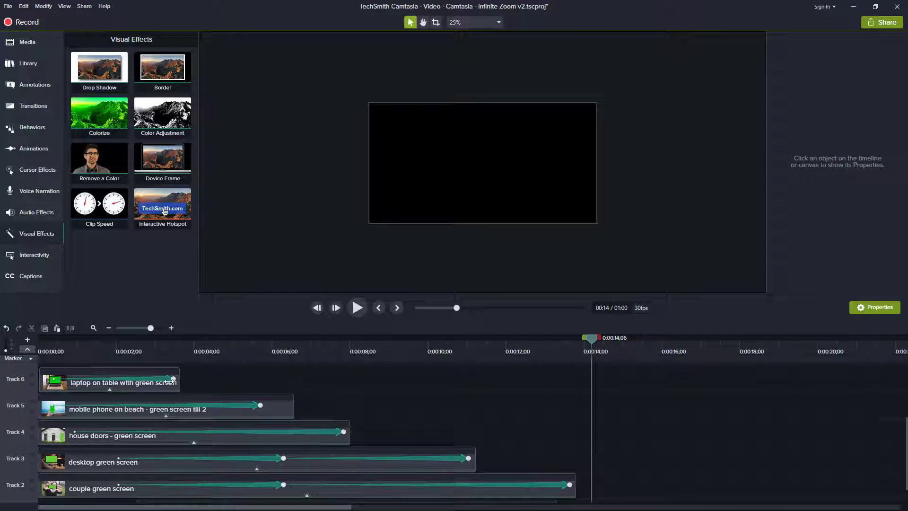
# Copy the laptop clip's Remove a Color effect onto the beach phone clip.
pyautogui.click(120, 387)
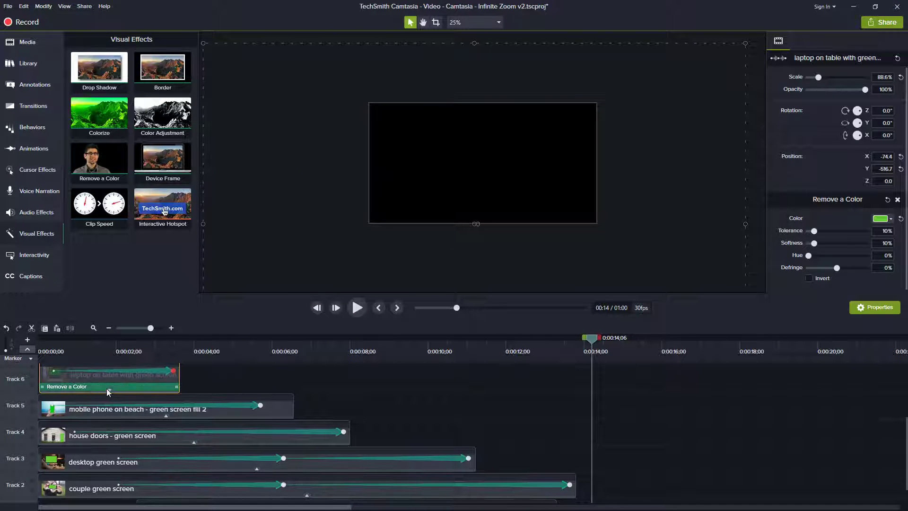
pyautogui.click(97, 386)
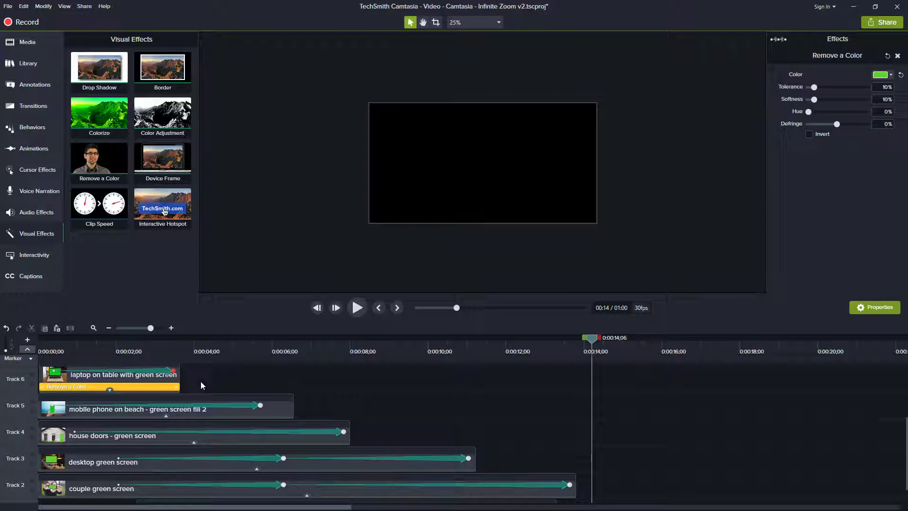
pyautogui.moveTo(176, 387); pyautogui.dragTo(165, 416)
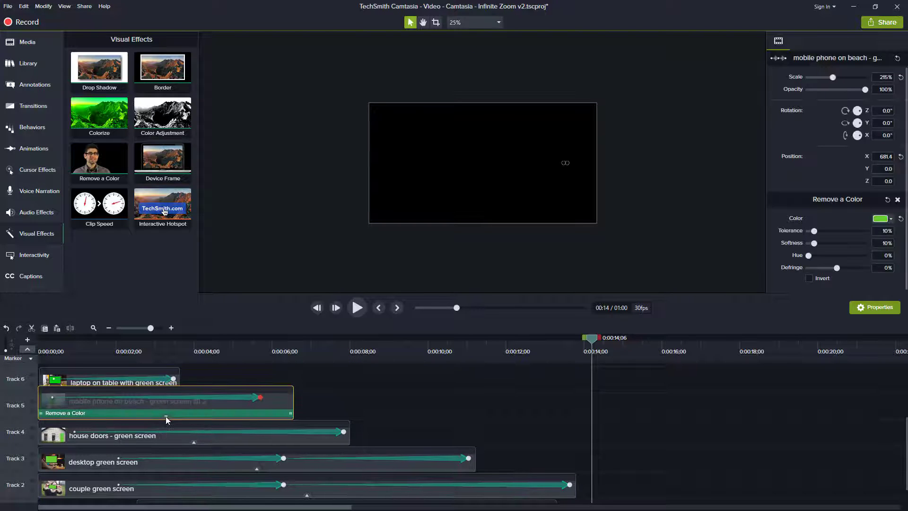
pyautogui.click(200, 375)
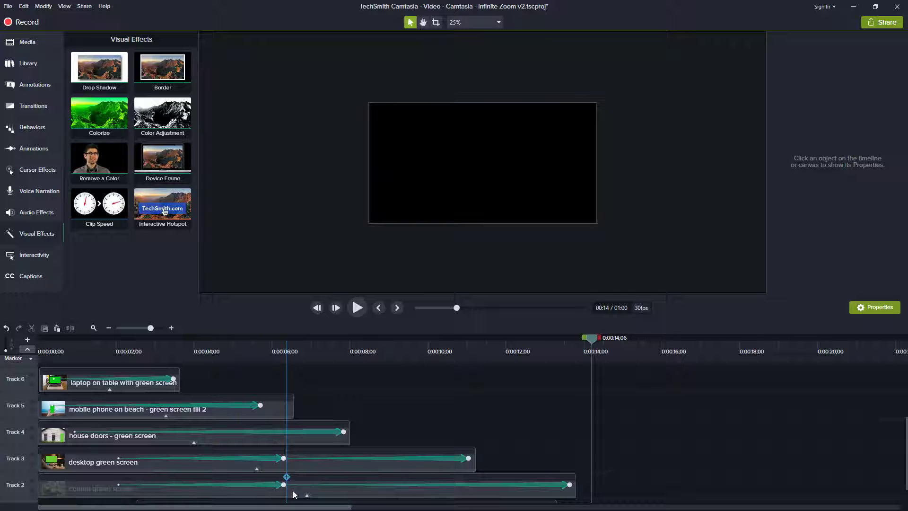
# Copy the laptop clip and paste it onto Track 5 at 0:00:19;00.
pyautogui.click(132, 383)
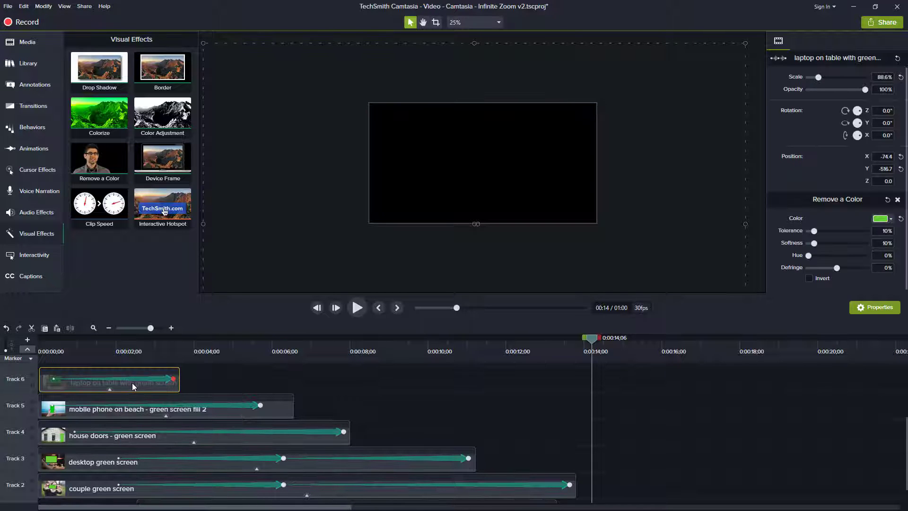
pyautogui.rightClick(132, 382)
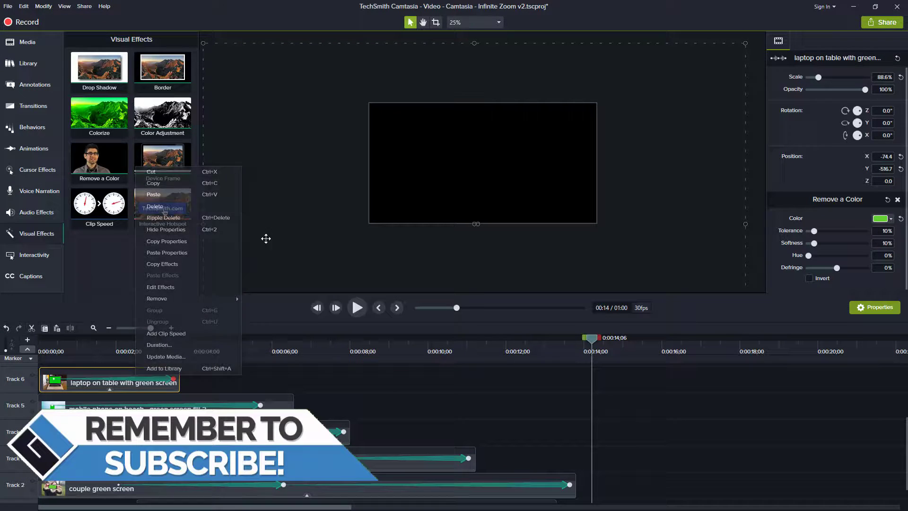
pyautogui.click(778, 353)
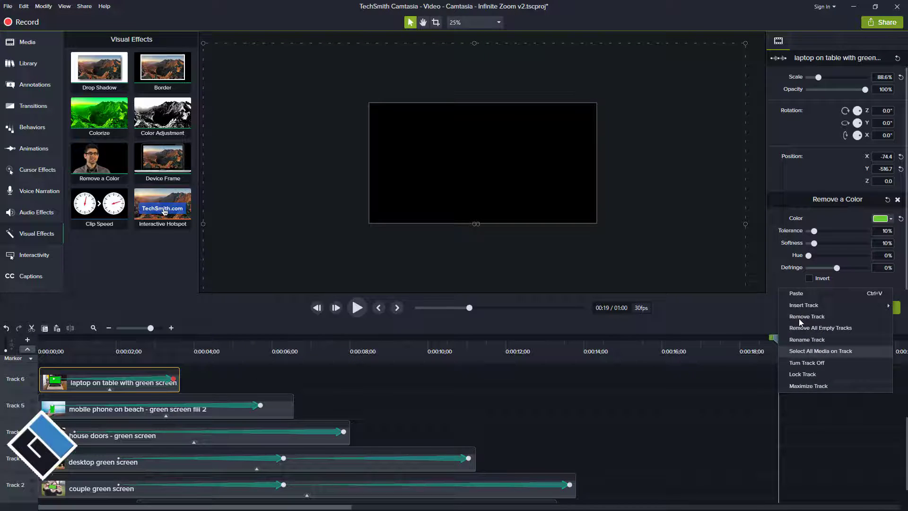
pyautogui.click(806, 295)
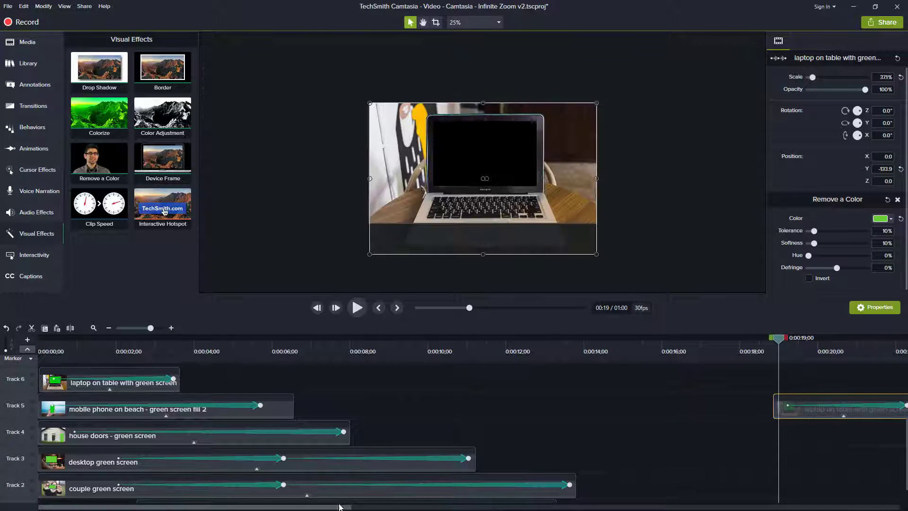
pyautogui.moveTo(350, 506); pyautogui.dragTo(511, 507)
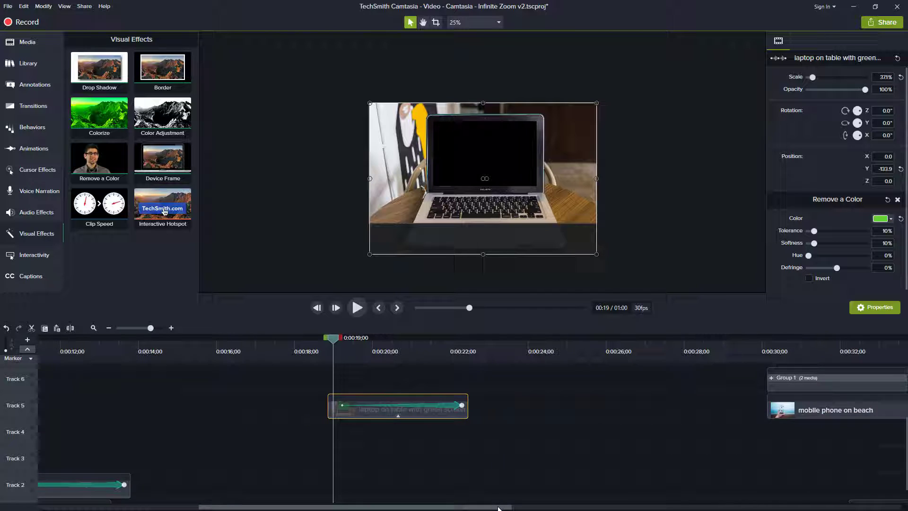
pyautogui.scroll(2, 561, 446)
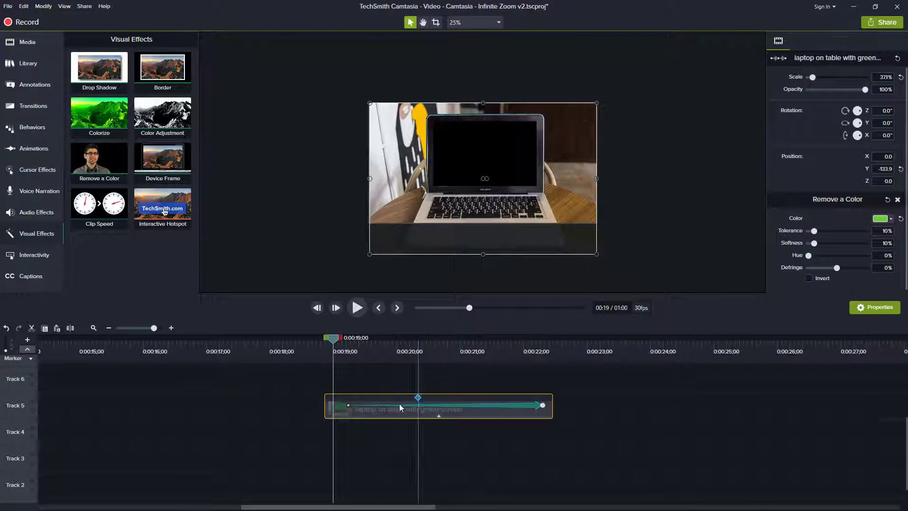
# Delete the clip's zoom animation, undo it, and preview the zoom into the laptop screen.
pyautogui.click(441, 416)
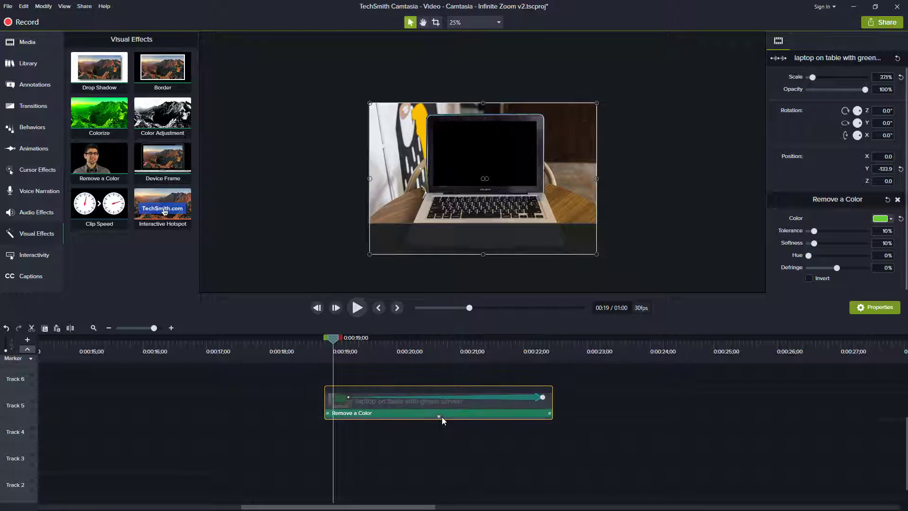
pyautogui.click(502, 398)
pyautogui.rightClick(504, 401)
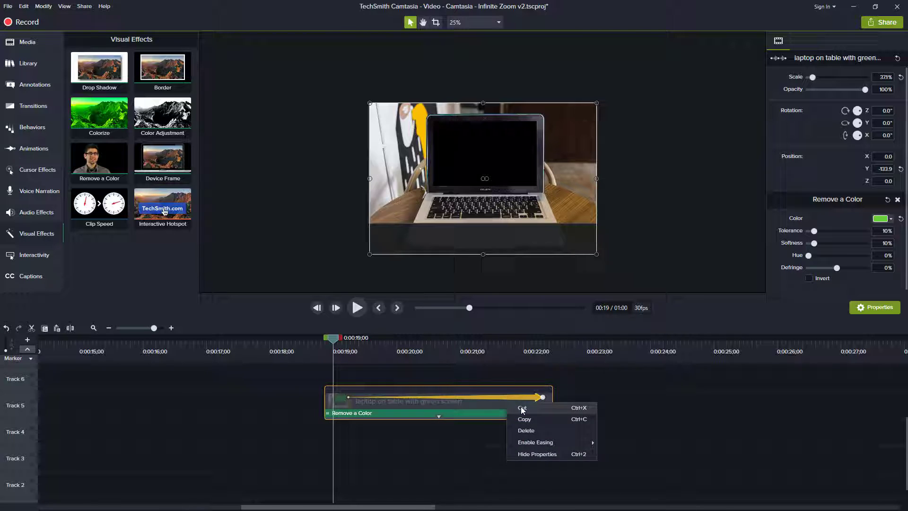
pyautogui.click(522, 408)
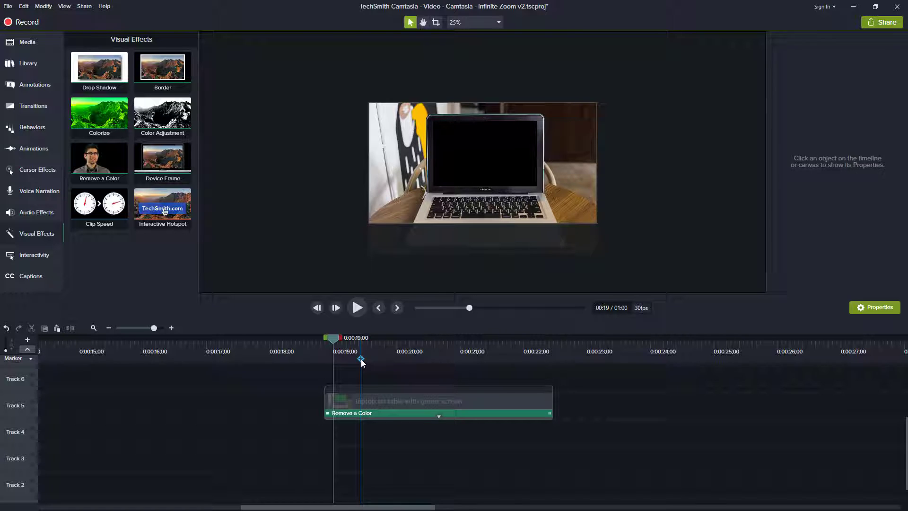
pyautogui.hotkey('ctrl', 'z')
pyautogui.moveTo(358, 338); pyautogui.dragTo(469, 362)
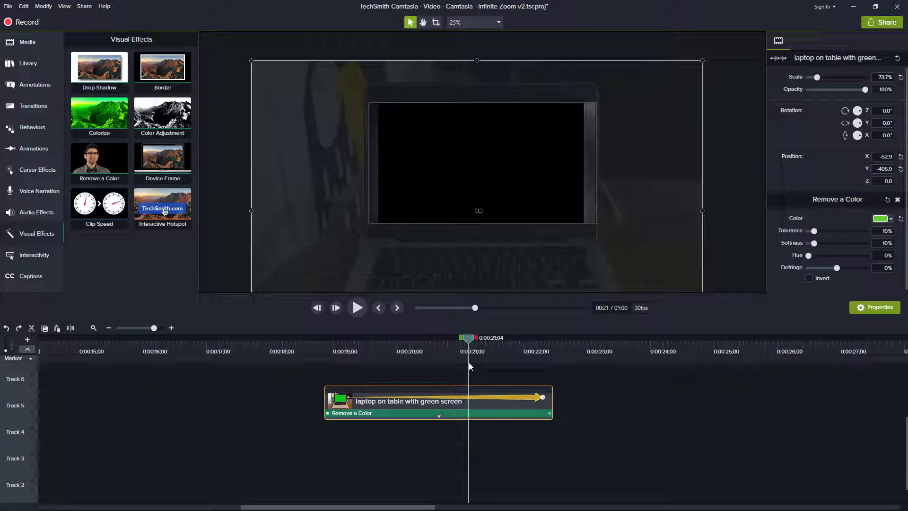
pyautogui.rightClick(519, 393)
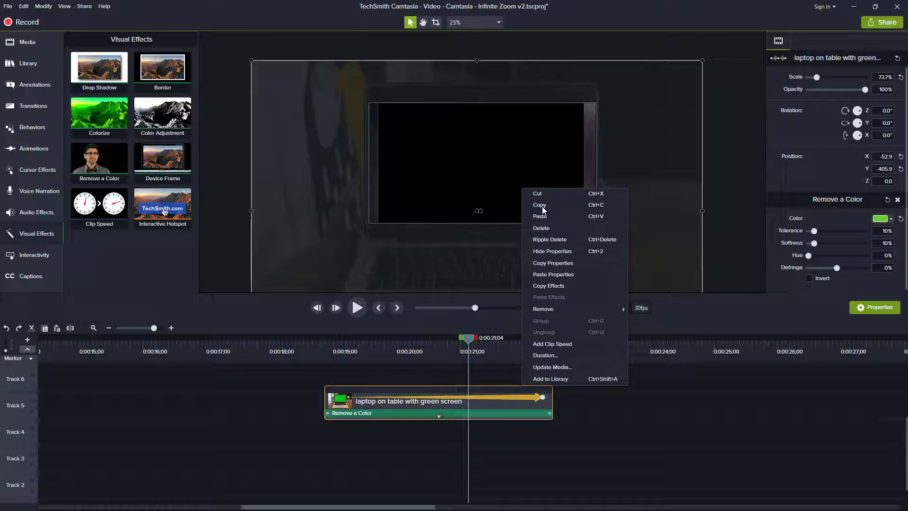
pyautogui.click(544, 194)
# Delete the Track 5 clip's Remove a Color effect and preview near 0:00:19.
pyautogui.click(418, 411)
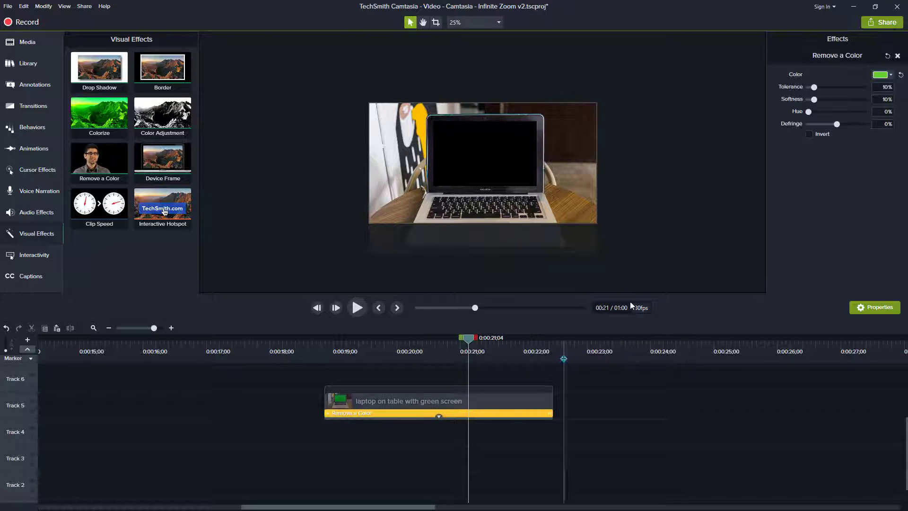
pyautogui.click(901, 75)
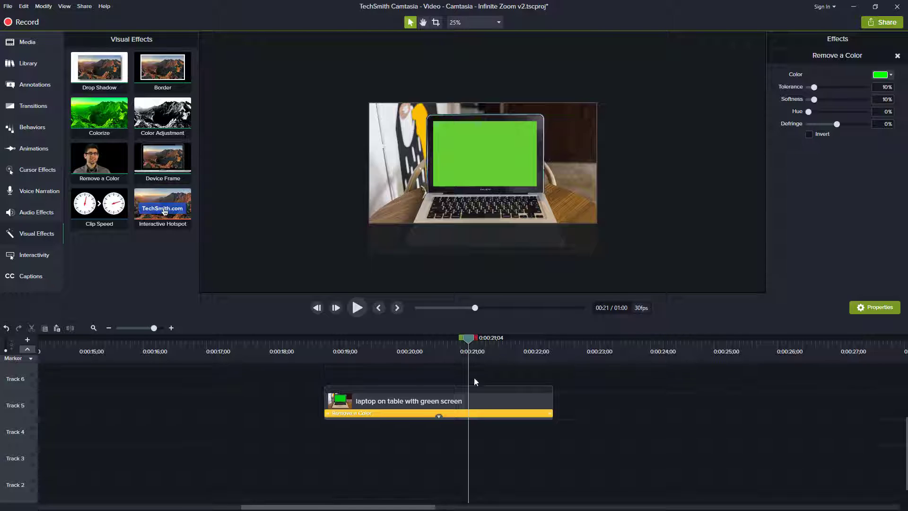
pyautogui.rightClick(385, 412)
pyautogui.click(402, 433)
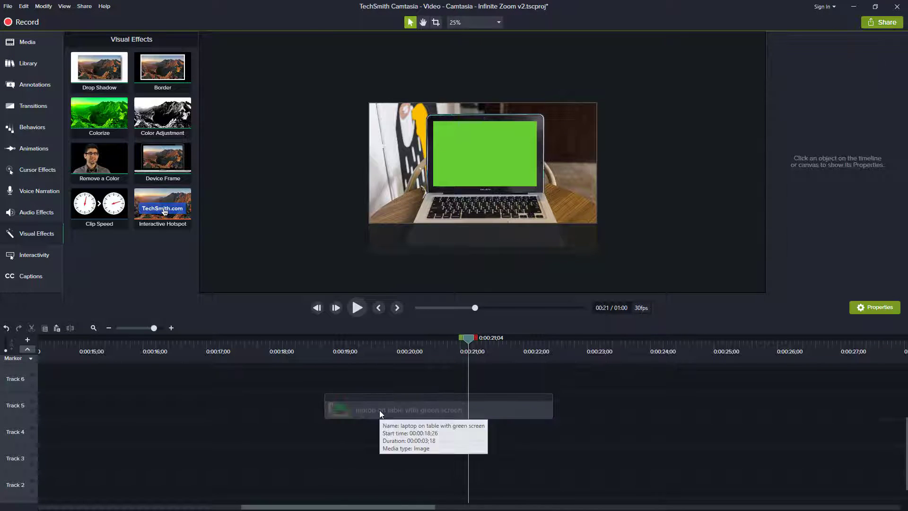
pyautogui.click(379, 410)
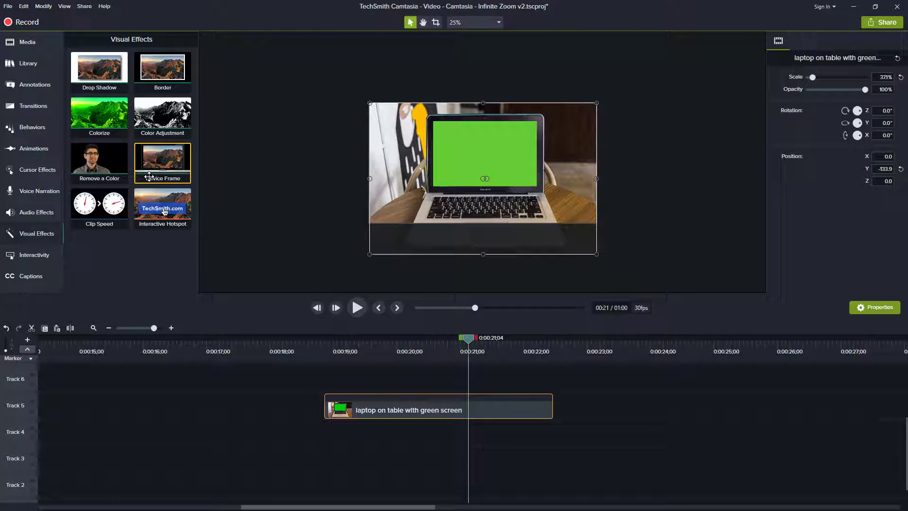
pyautogui.click(336, 352)
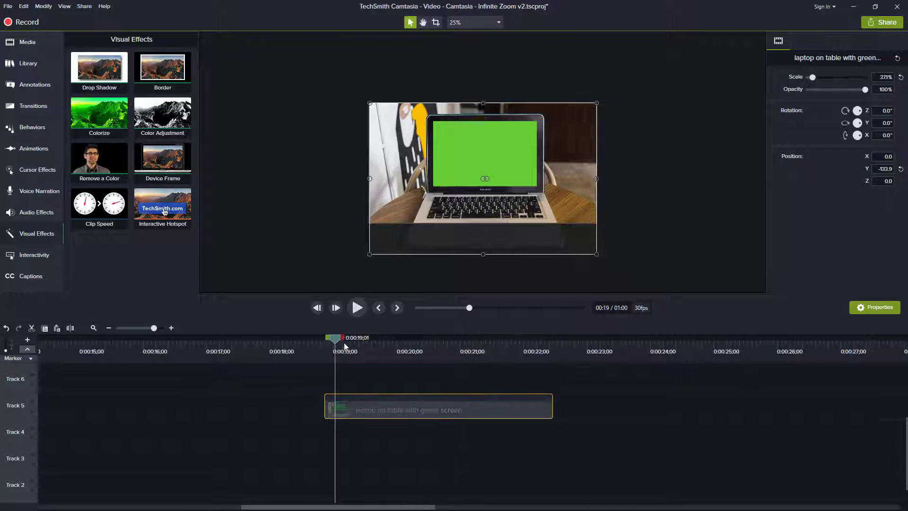
pyautogui.moveTo(339, 342); pyautogui.dragTo(390, 352)
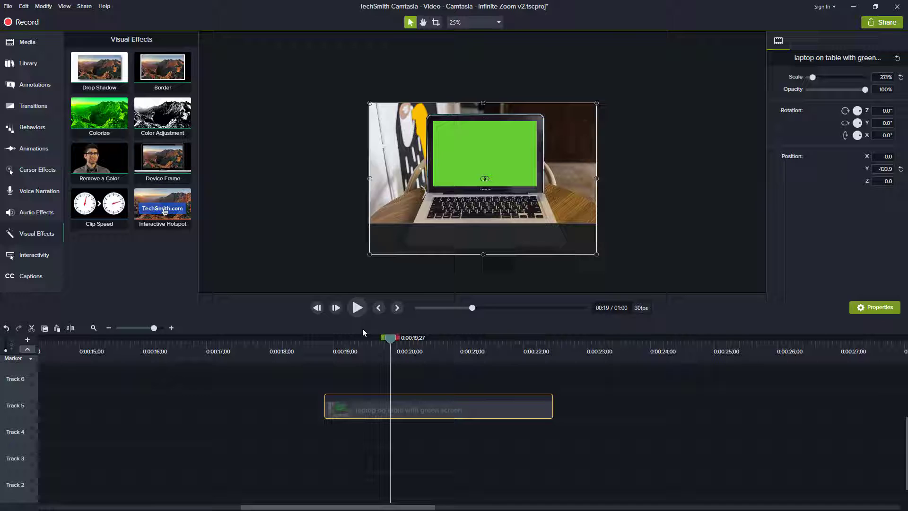
# Apply Remove a Color to the Track 5 laptop clip, eyedropper-sampling the #66CC33 screen green.
pyautogui.moveTo(100, 164); pyautogui.dragTo(420, 398)
pyautogui.moveTo(392, 338); pyautogui.dragTo(375, 337)
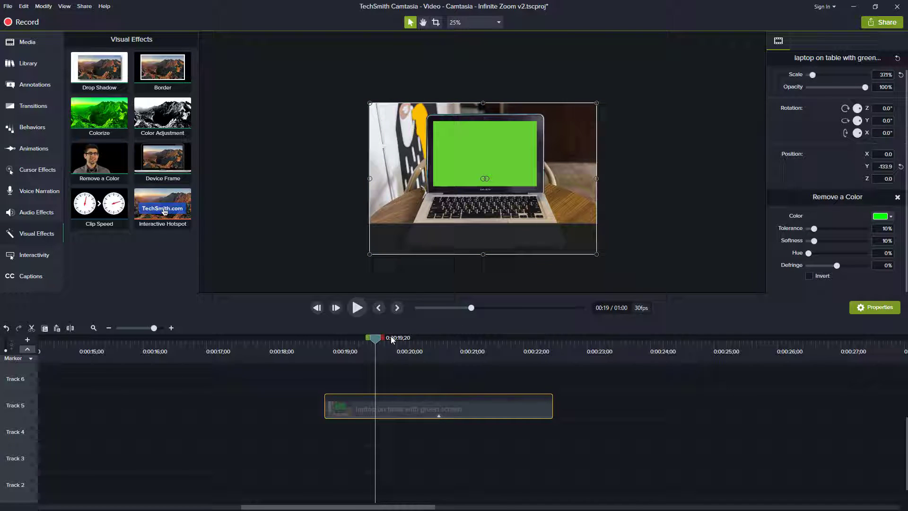
pyautogui.click(890, 217)
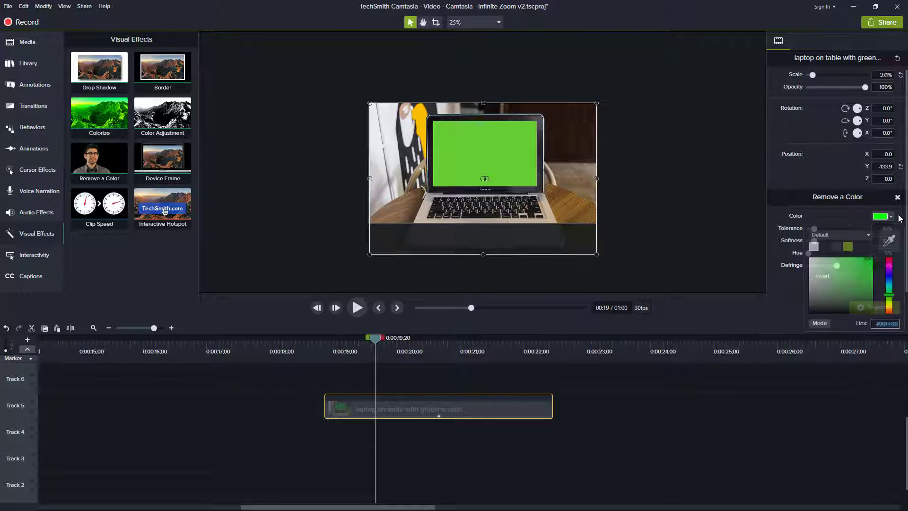
pyautogui.click(887, 243)
pyautogui.click(497, 151)
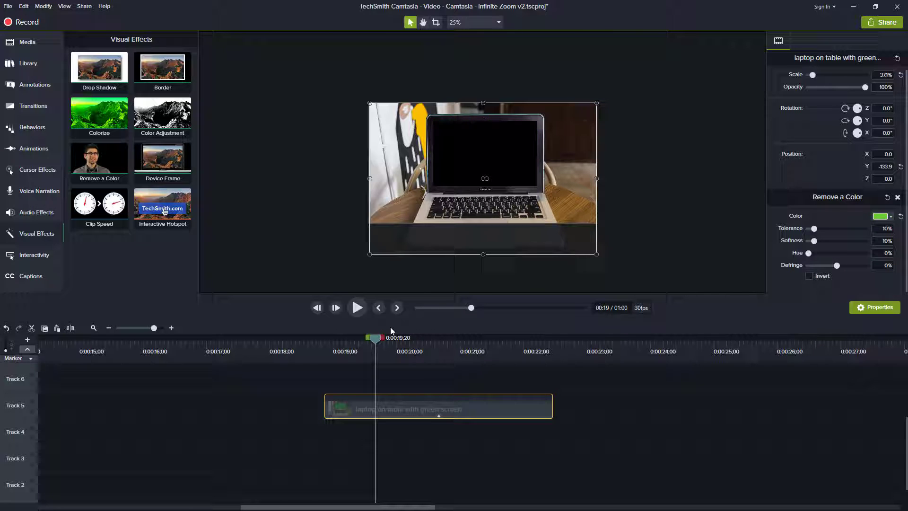
pyautogui.moveTo(373, 338); pyautogui.dragTo(405, 343)
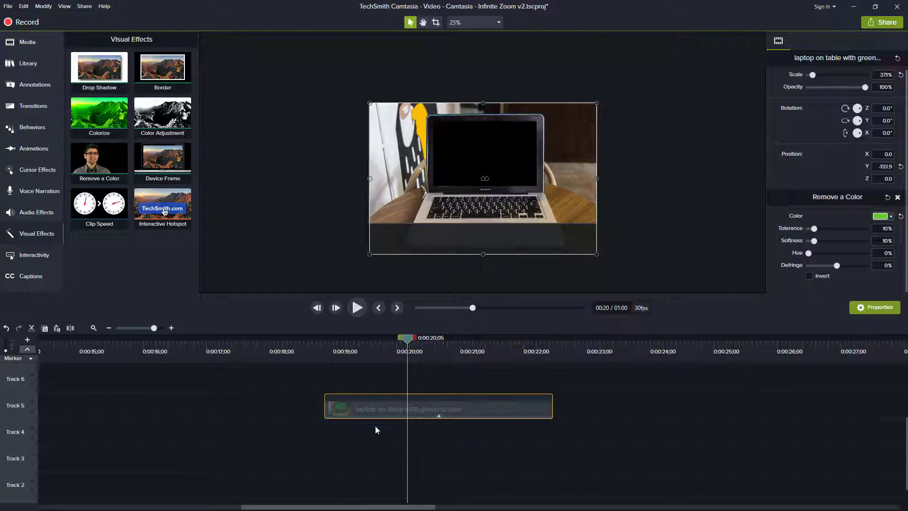
# Extend the Track 5 zoom animation one frame, ending at 0:00:22;04 at 88.6% scale.
pyautogui.click(439, 415)
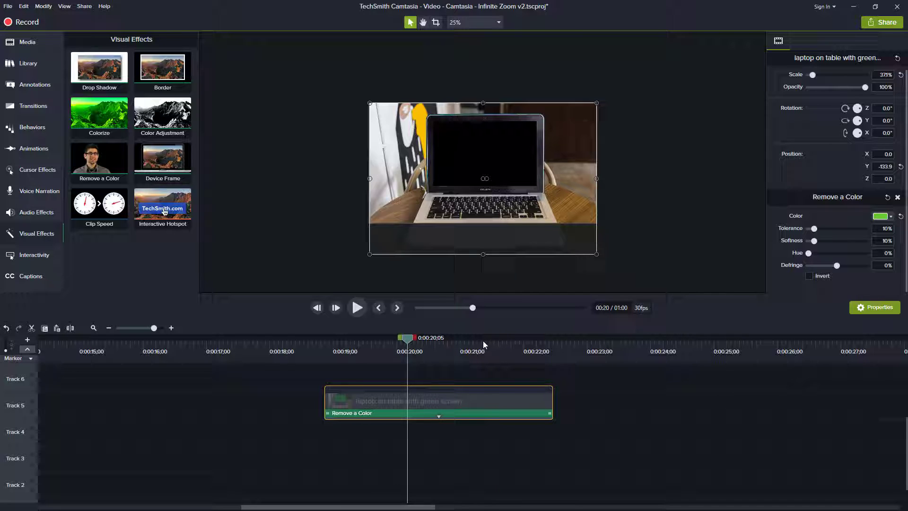
pyautogui.moveTo(409, 338); pyautogui.dragTo(535, 337)
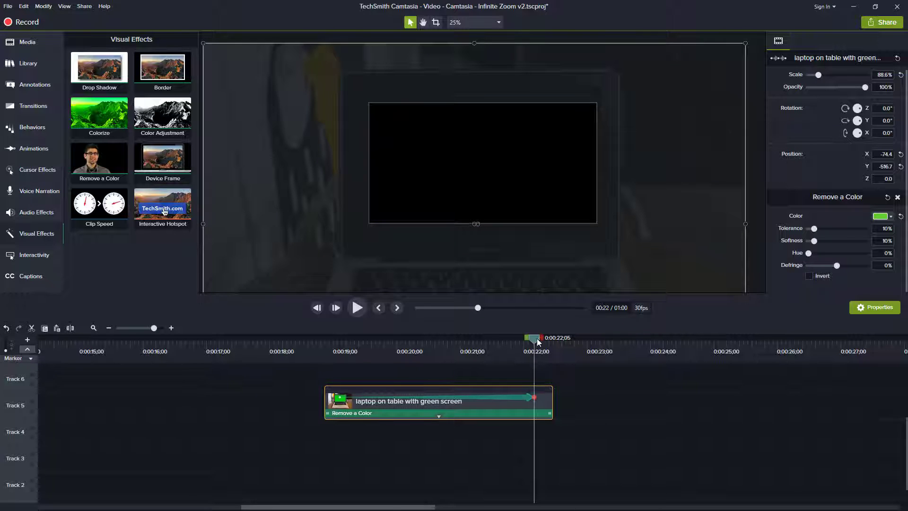
pyautogui.moveTo(534, 339); pyautogui.dragTo(413, 368)
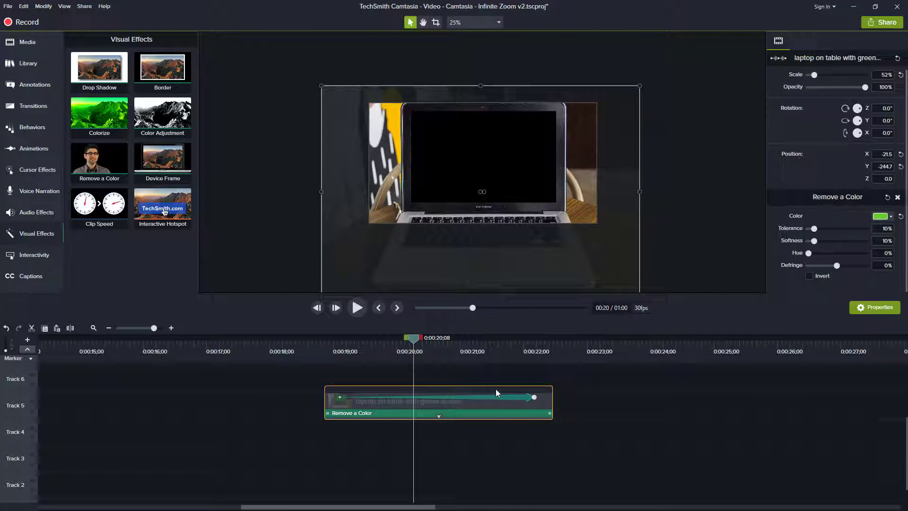
pyautogui.click(534, 397)
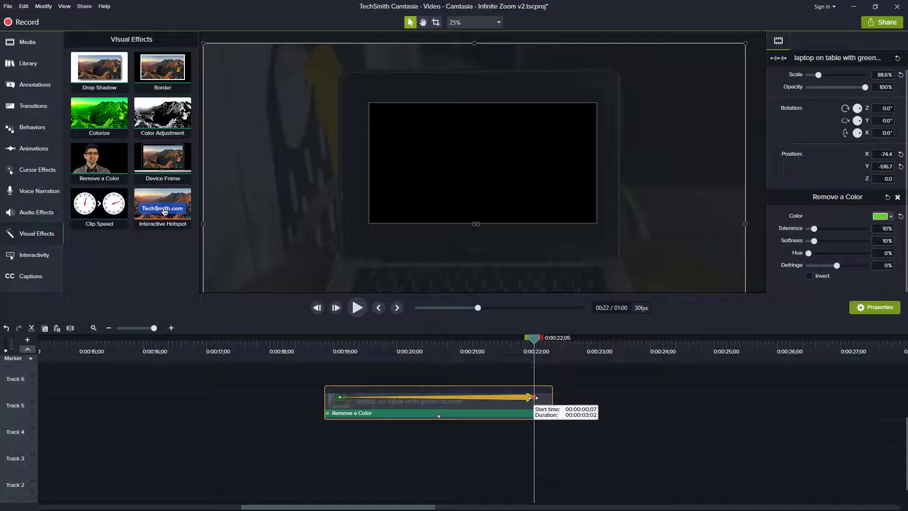
pyautogui.moveTo(534, 397); pyautogui.dragTo(532, 398)
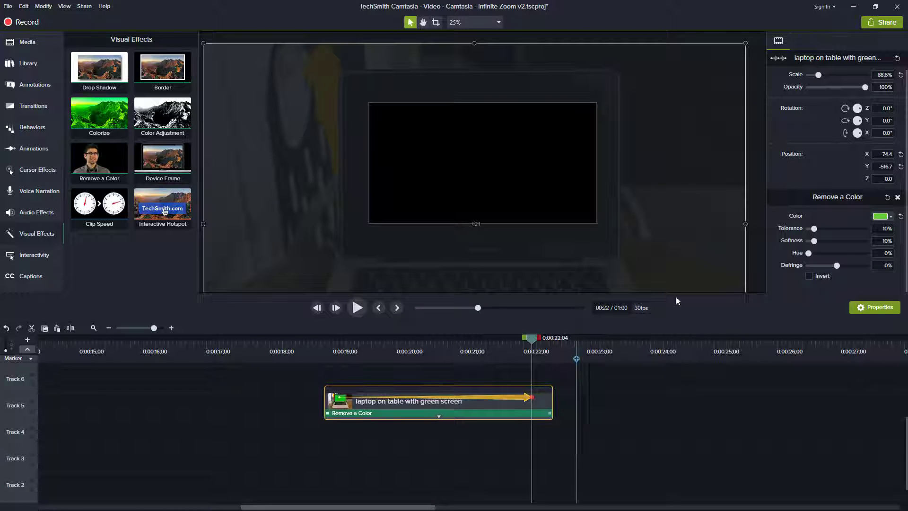
# Remove the clip's Remove a Color effect and preview the zoom around 0:00:20;11.
pyautogui.click(898, 198)
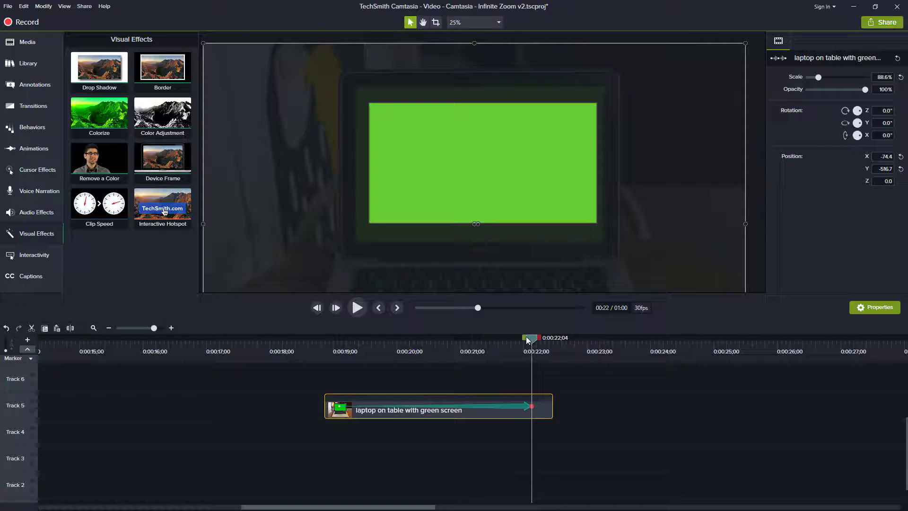
pyautogui.moveTo(528, 338); pyautogui.dragTo(467, 337)
pyautogui.moveTo(398, 347); pyautogui.dragTo(419, 337)
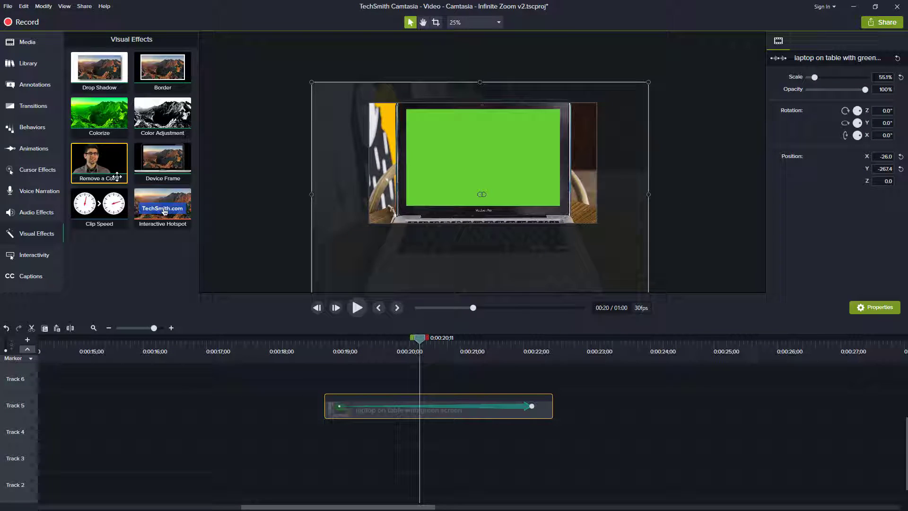
pyautogui.moveTo(112, 173); pyautogui.dragTo(165, 178)
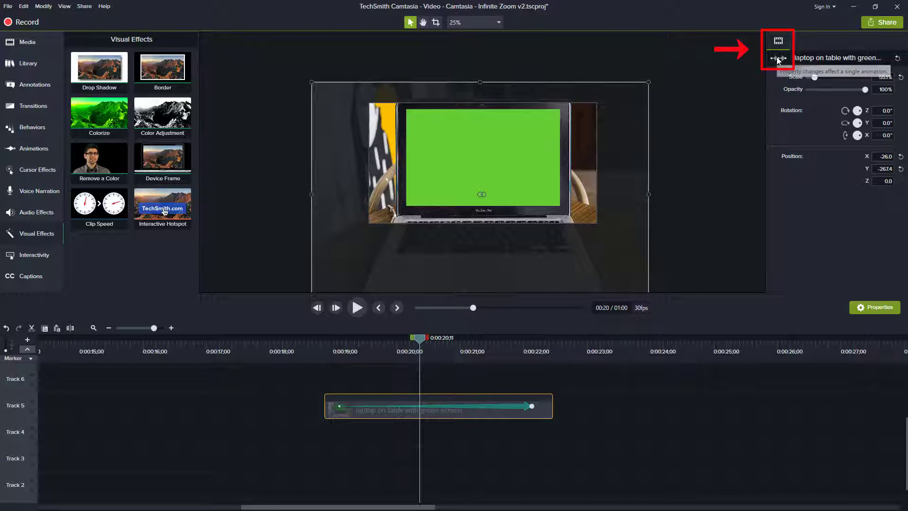
# Enable Edit All Animations mode and drop Remove a Color onto the Track 5 laptop clip.
pyautogui.click(515, 406)
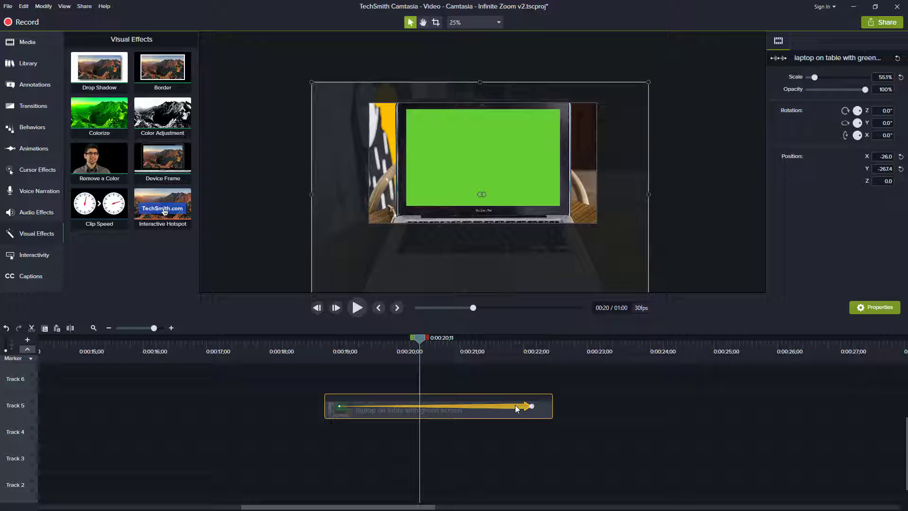
pyautogui.click(778, 59)
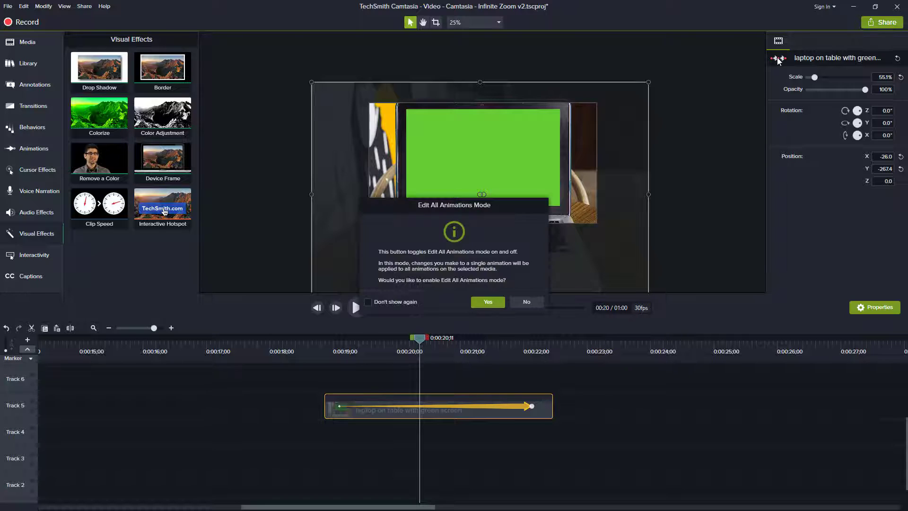
pyautogui.click(488, 303)
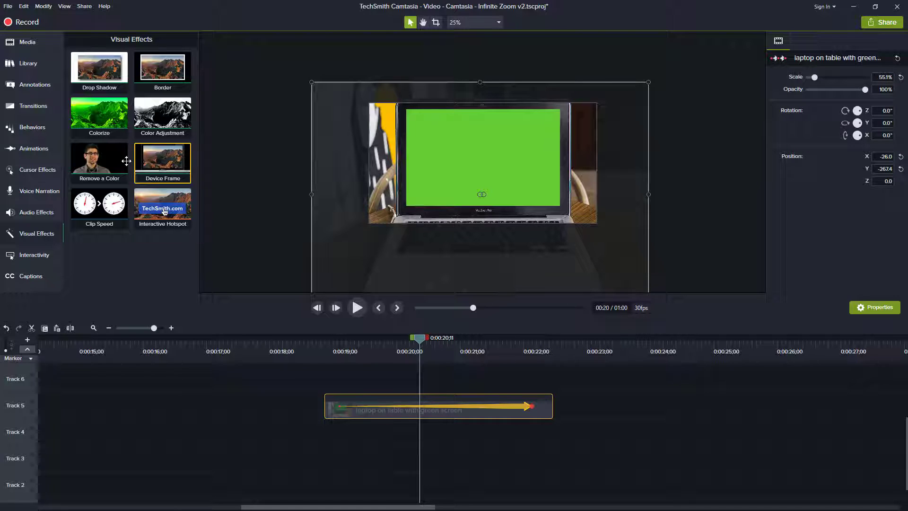
pyautogui.moveTo(302, 299); pyautogui.dragTo(437, 410)
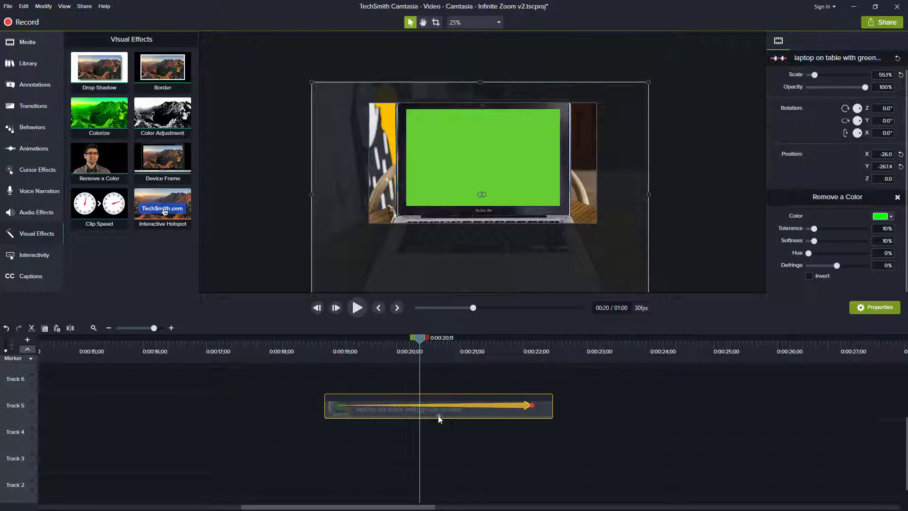
# Use Remove a Color's eyedropper to key out the laptop's #66CC33 green screen, turning it black.
pyautogui.click(438, 415)
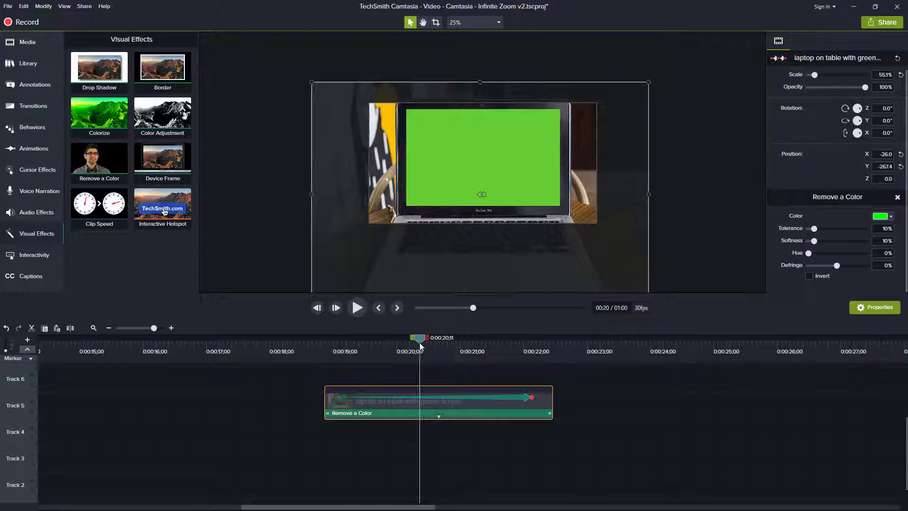
pyautogui.moveTo(392, 349); pyautogui.dragTo(345, 349)
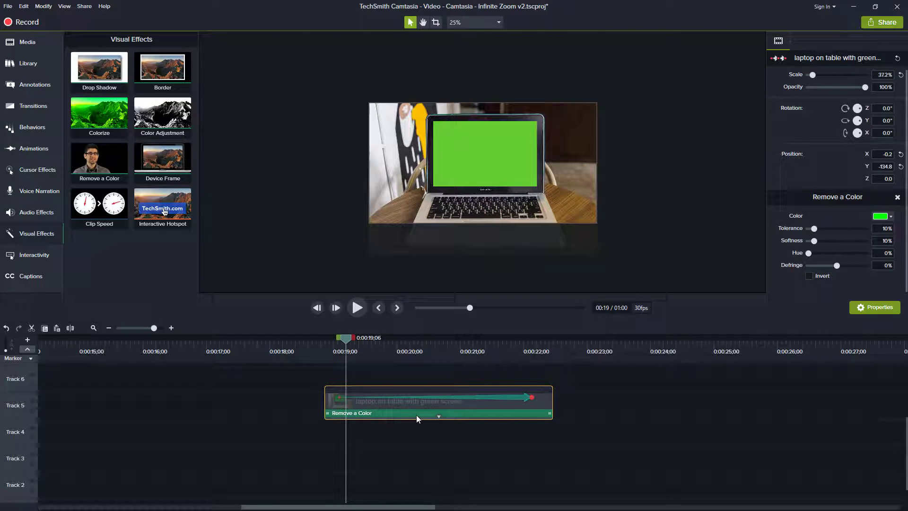
pyautogui.click(417, 415)
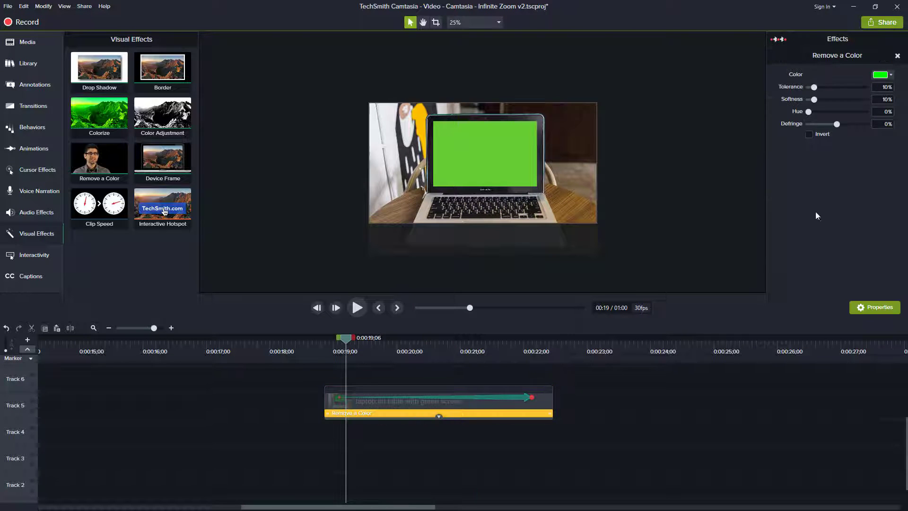
pyautogui.click(891, 76)
pyautogui.click(887, 96)
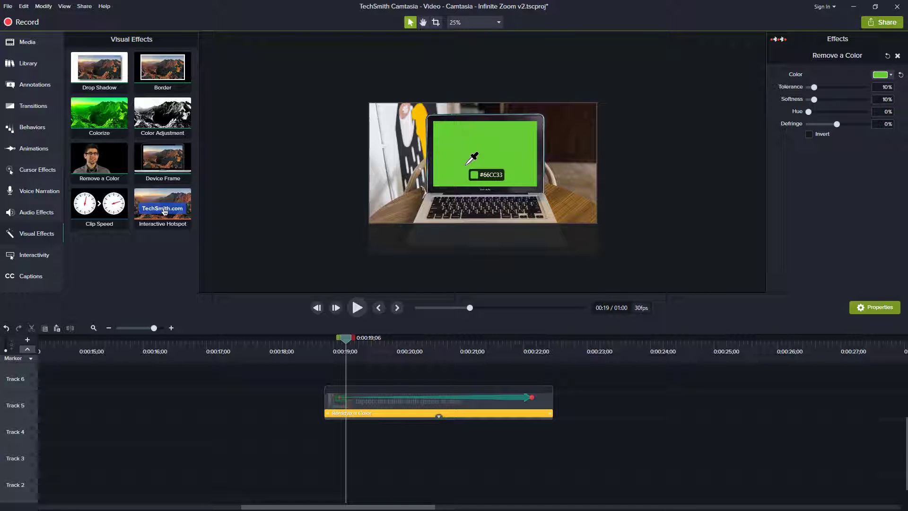
pyautogui.click(466, 164)
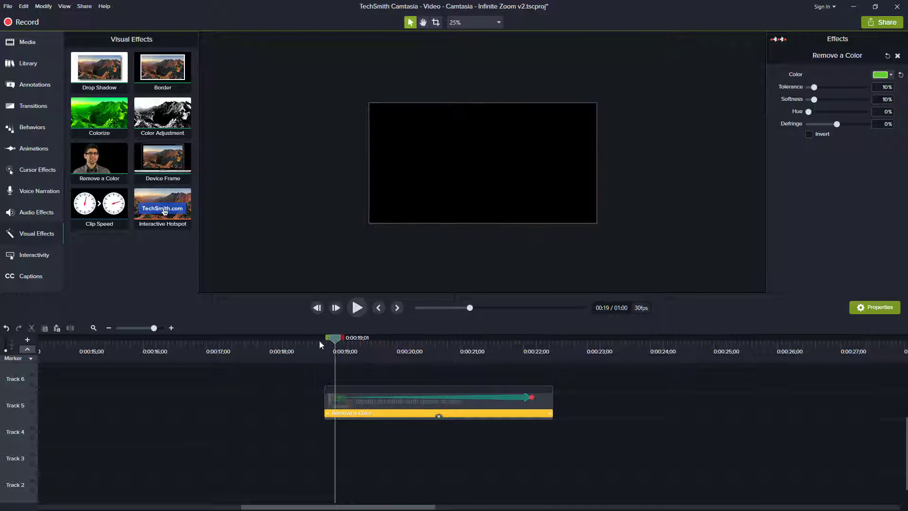
pyautogui.moveTo(347, 339); pyautogui.dragTo(464, 342)
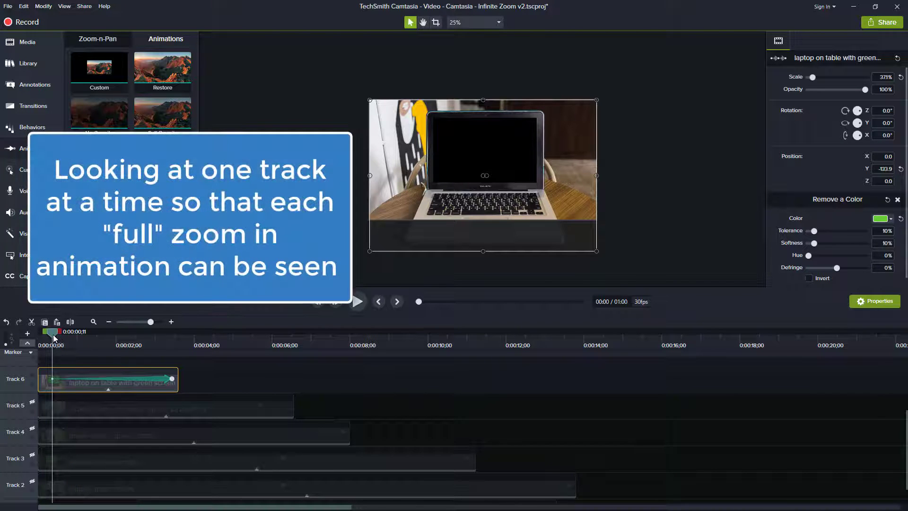
# Apply the Custom animation preset to the Track 6 laptop clip.
pyautogui.click(50, 378)
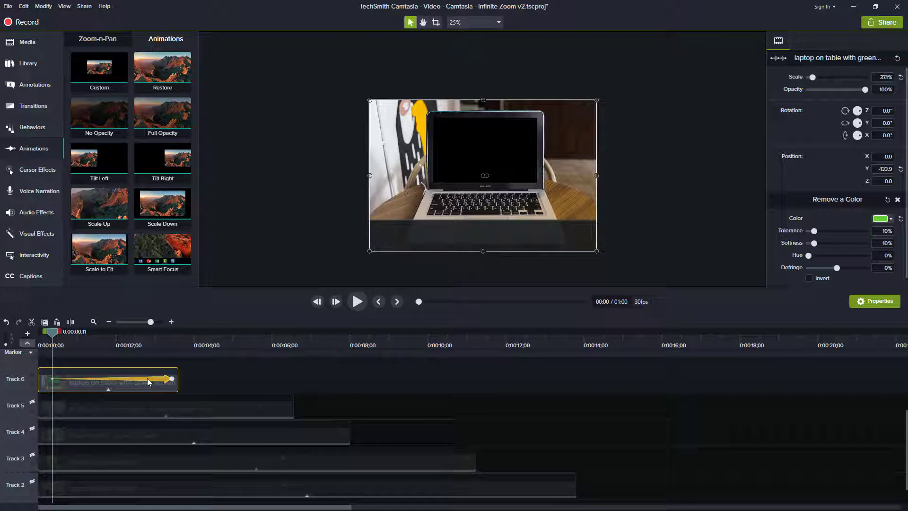
pyautogui.click(43, 148)
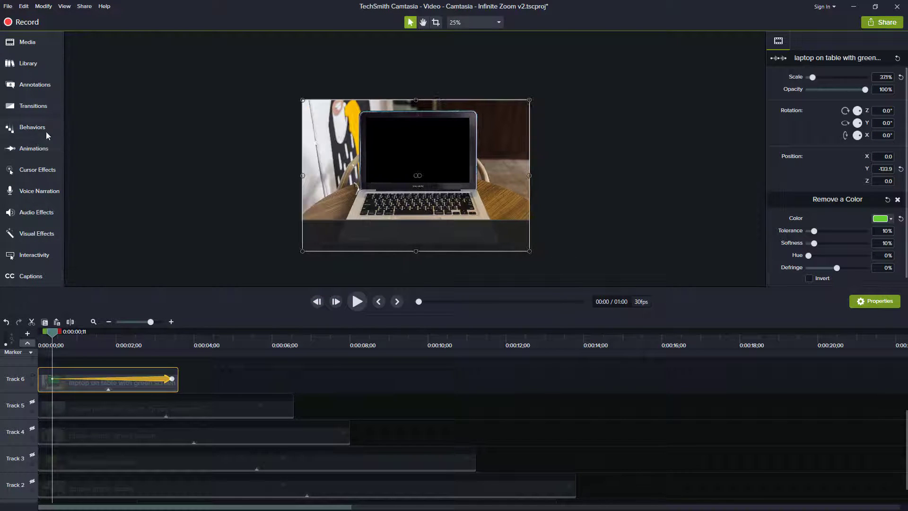
pyautogui.click(36, 146)
pyautogui.moveTo(88, 72); pyautogui.dragTo(103, 373)
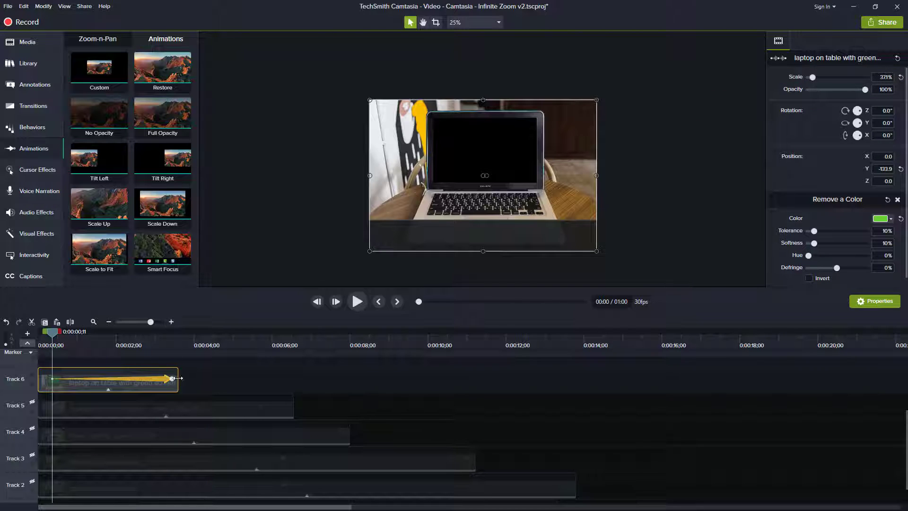
# Scrub the laptop zoom to confirm it ends at 88.6% inside the screen, then hide Track 6.
pyautogui.click(165, 330)
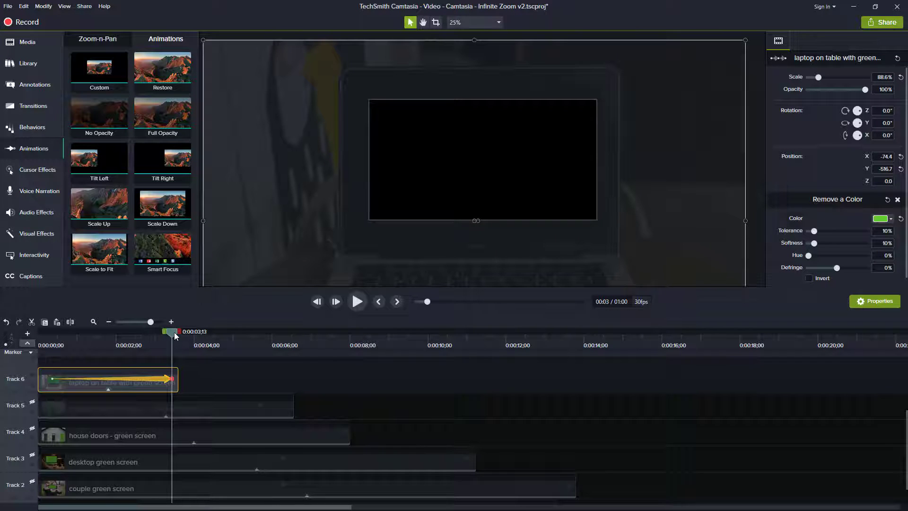
pyautogui.moveTo(159, 332)
pyautogui.mouseDown()
pyautogui.moveTo(83, 337)
pyautogui.moveTo(148, 344)
pyautogui.mouseUp()
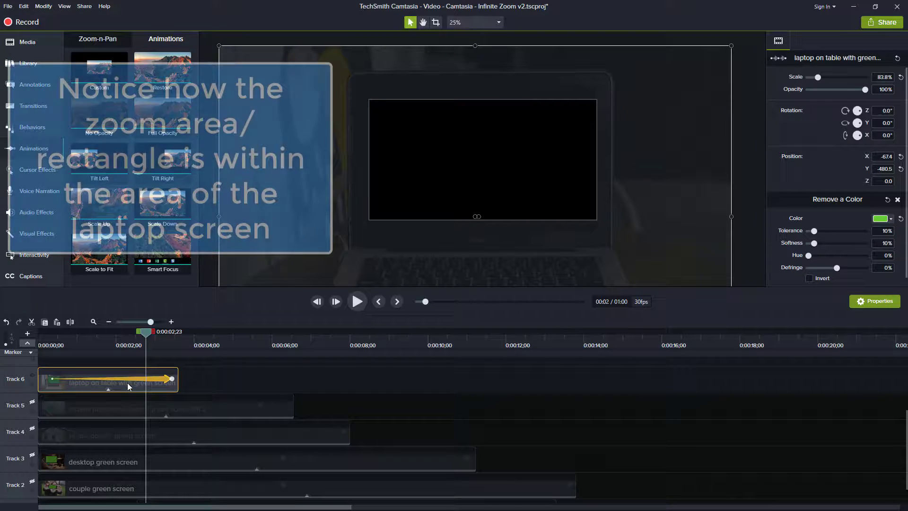
pyautogui.doubleClick(171, 379)
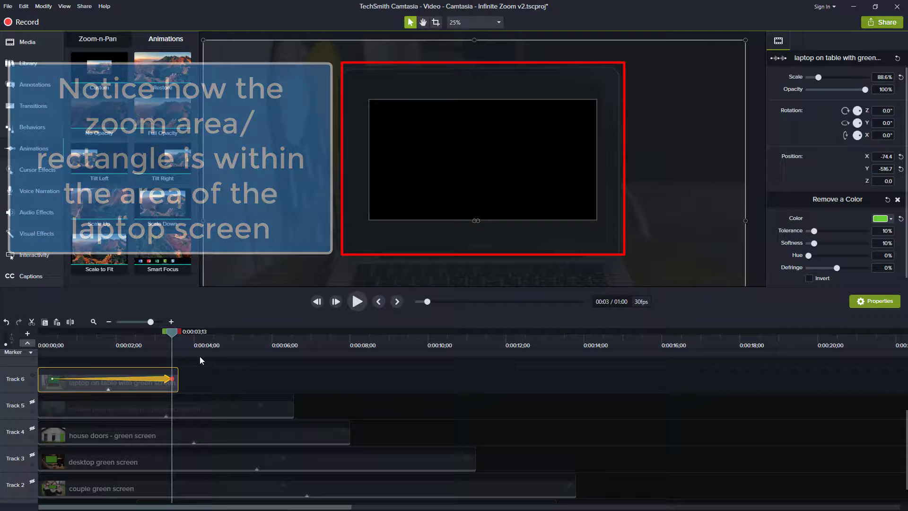
pyautogui.moveTo(165, 334); pyautogui.dragTo(57, 344)
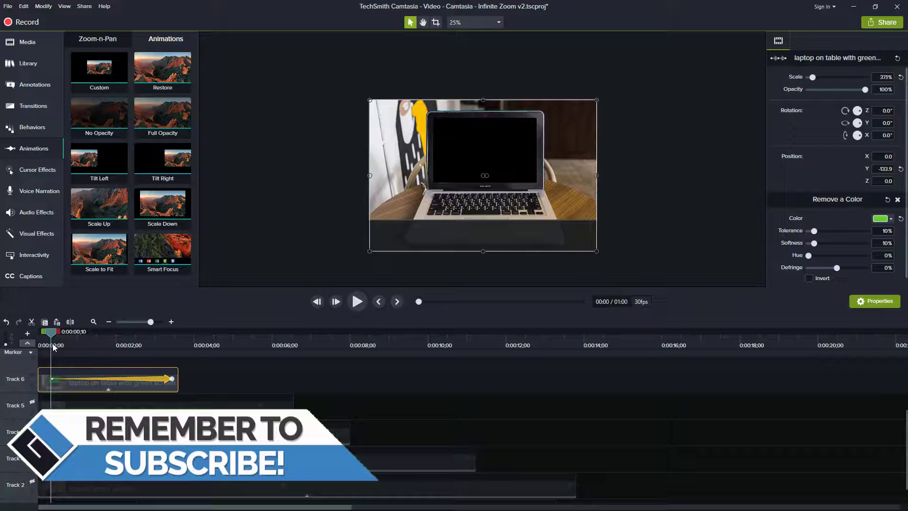
pyautogui.moveTo(54, 347); pyautogui.dragTo(173, 379)
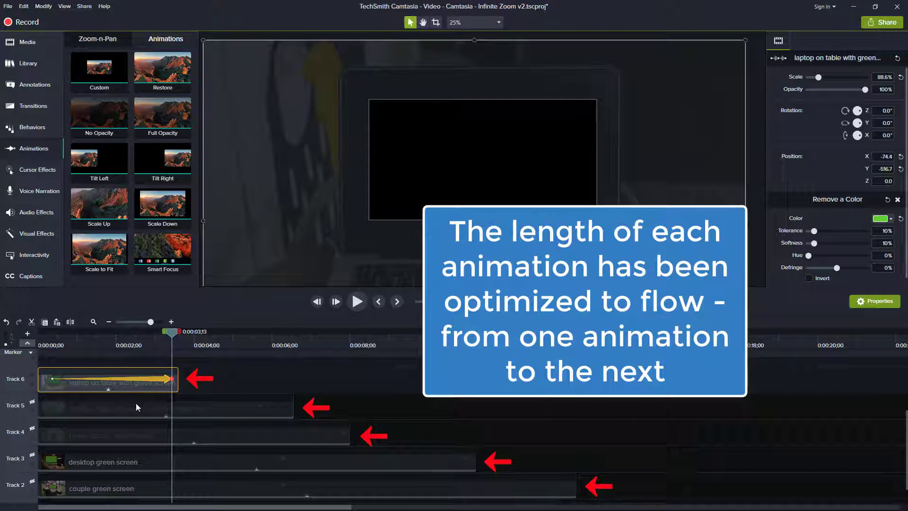
pyautogui.click(32, 376)
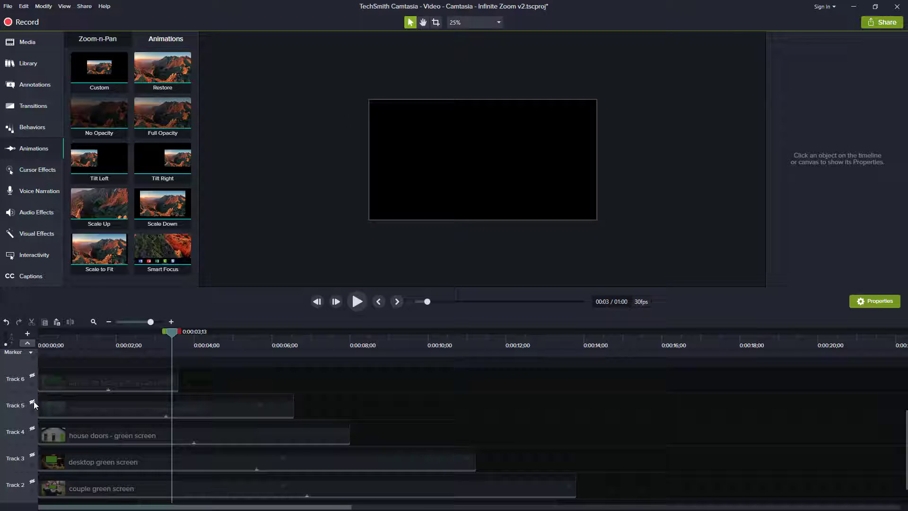
# Unhide the Track 5 phone-on-beach layer and return the playhead to the timeline start.
pyautogui.click(32, 402)
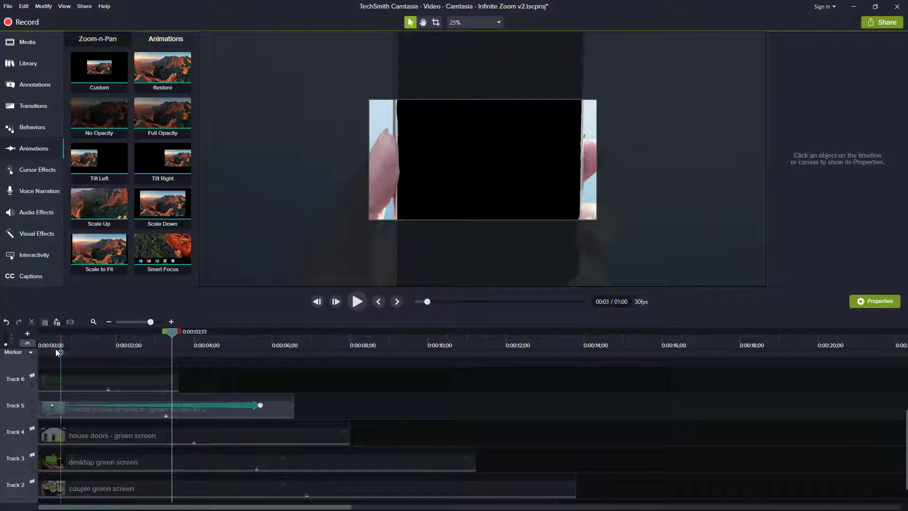
pyautogui.click(54, 338)
pyautogui.moveTo(31, 339); pyautogui.dragTo(31, 339)
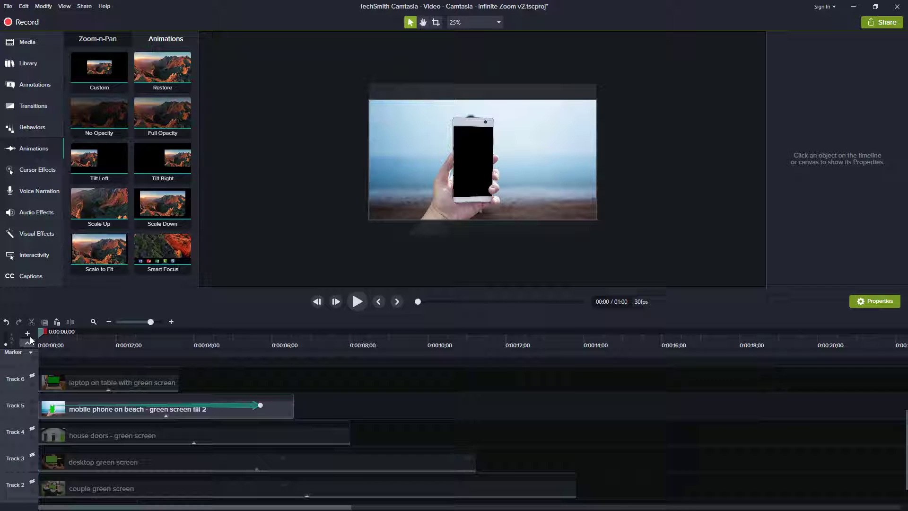
pyautogui.scroll(4, 52, 393)
pyautogui.scroll(-4, 49, 381)
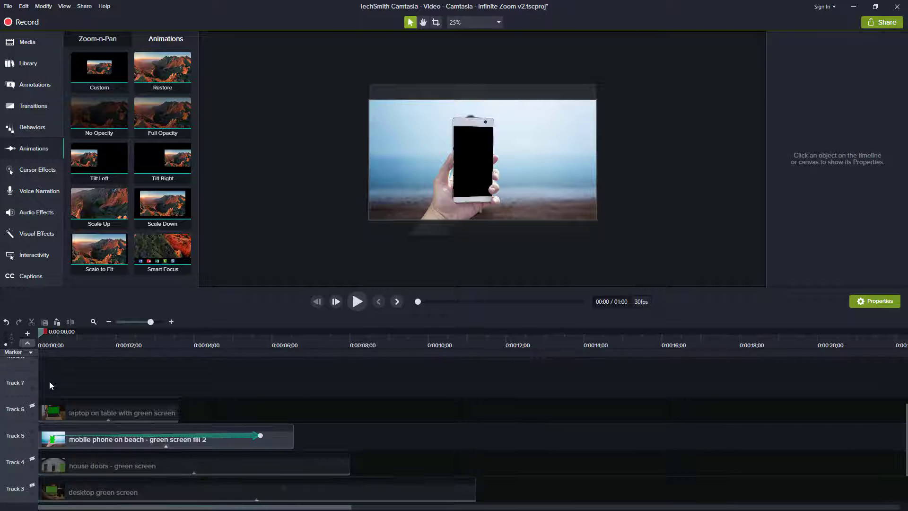
pyautogui.scroll(-2, 49, 381)
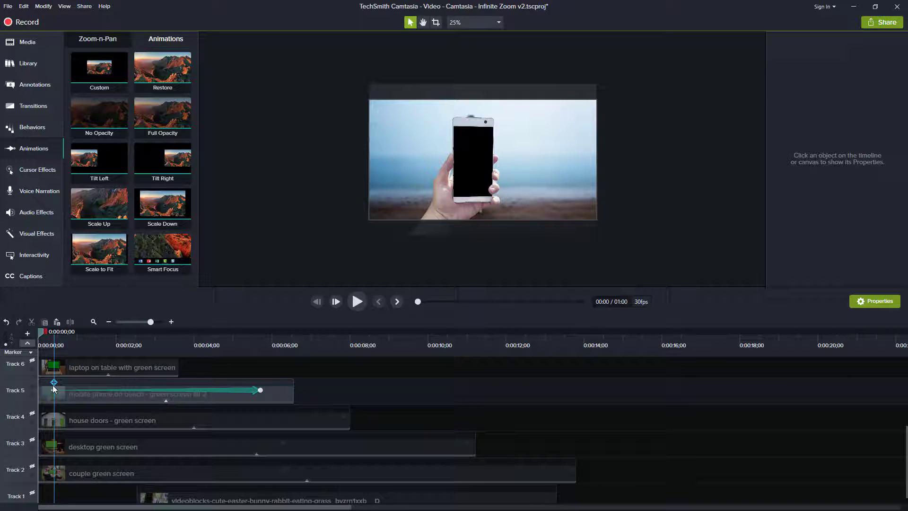
# Inspect the phone clip's zoom keyframes, scrubbing from 32% up to 215% into the phone screen.
pyautogui.click(51, 391)
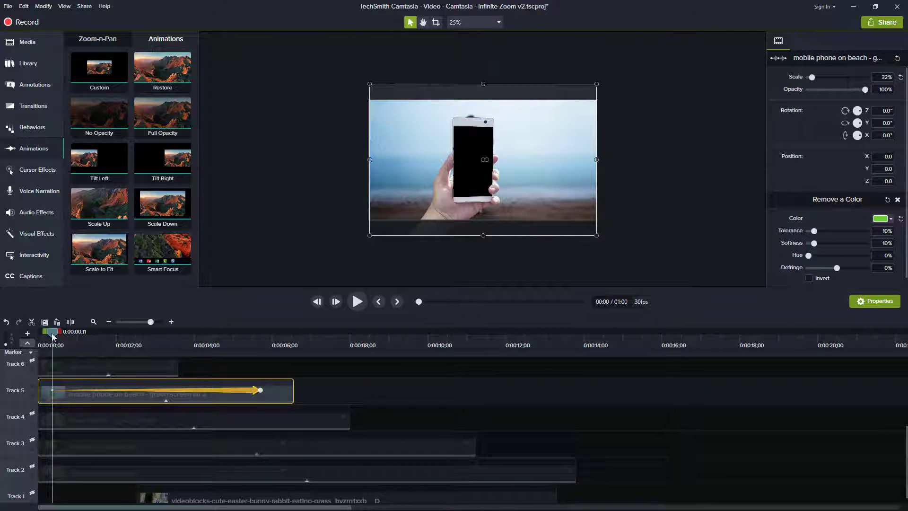
pyautogui.click(260, 392)
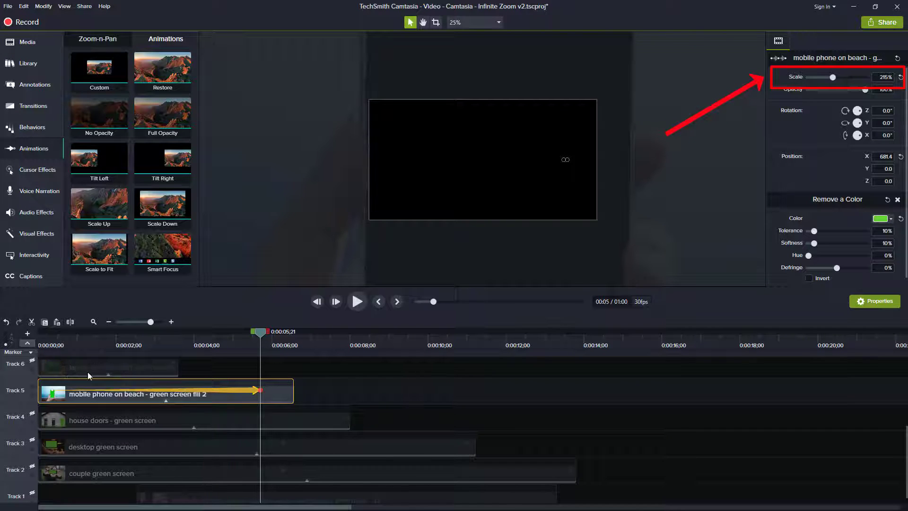
pyautogui.click(53, 390)
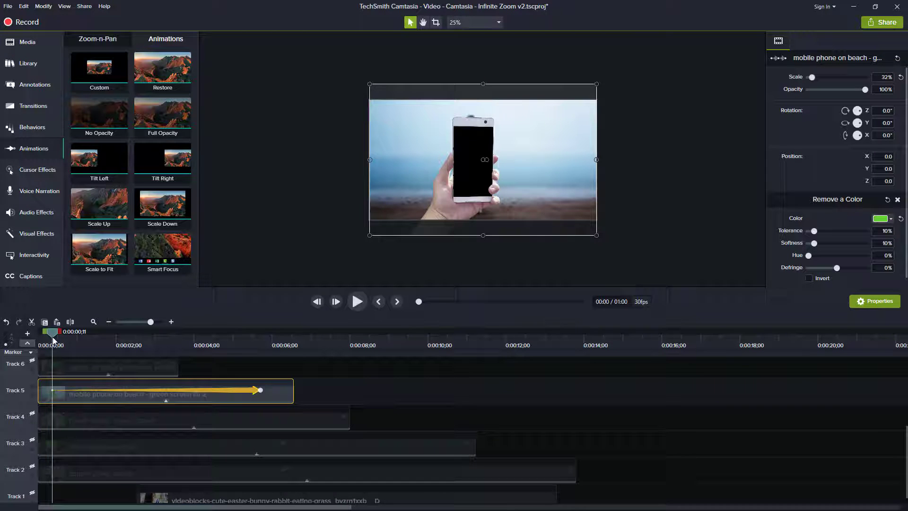
pyautogui.moveTo(52, 334); pyautogui.dragTo(263, 350)
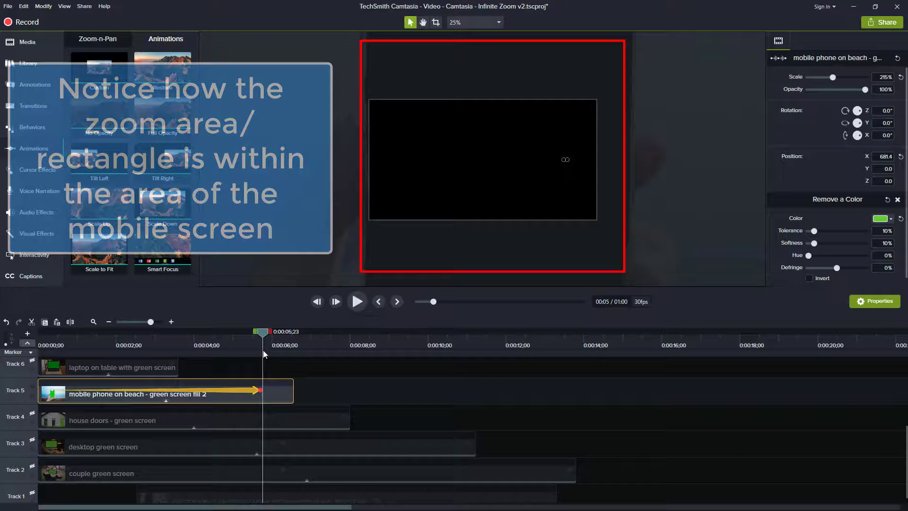
pyautogui.moveTo(263, 350); pyautogui.dragTo(190, 350)
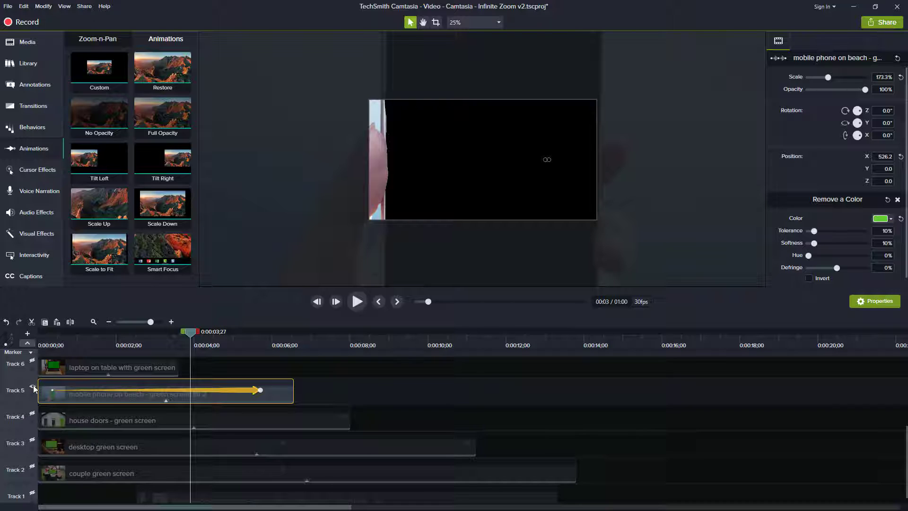
pyautogui.moveTo(190, 333); pyautogui.dragTo(32, 338)
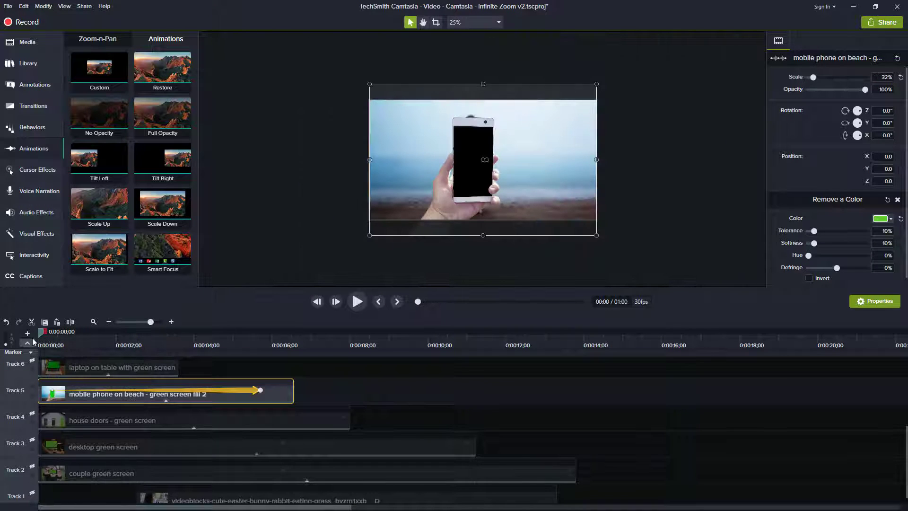
pyautogui.click(396, 231)
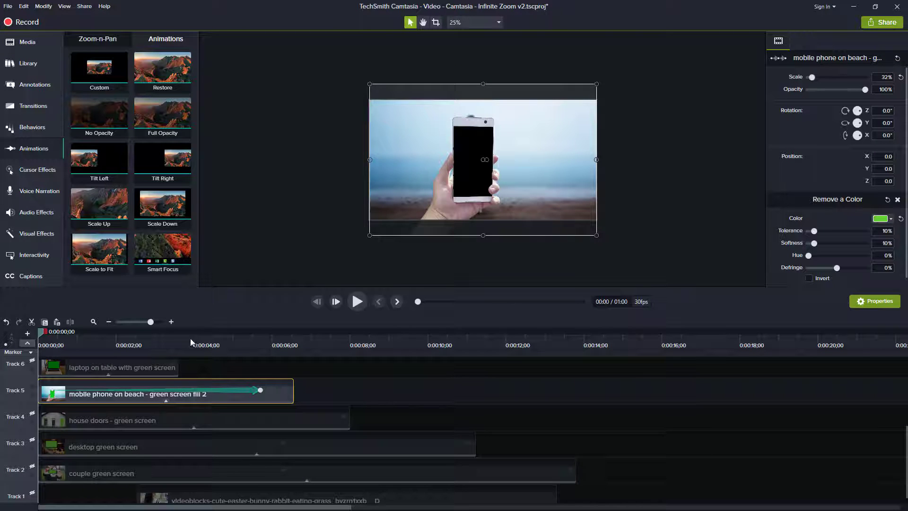
pyautogui.click(33, 388)
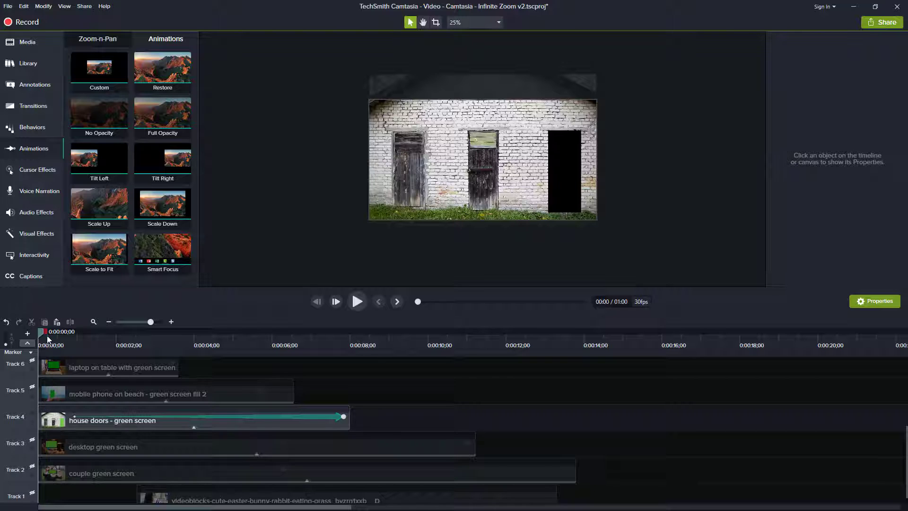
# Scrub the Track 4 house-doors zoom to verify its 277.3% end lands in the blacked-out doorway.
pyautogui.moveTo(42, 331); pyautogui.dragTo(325, 392)
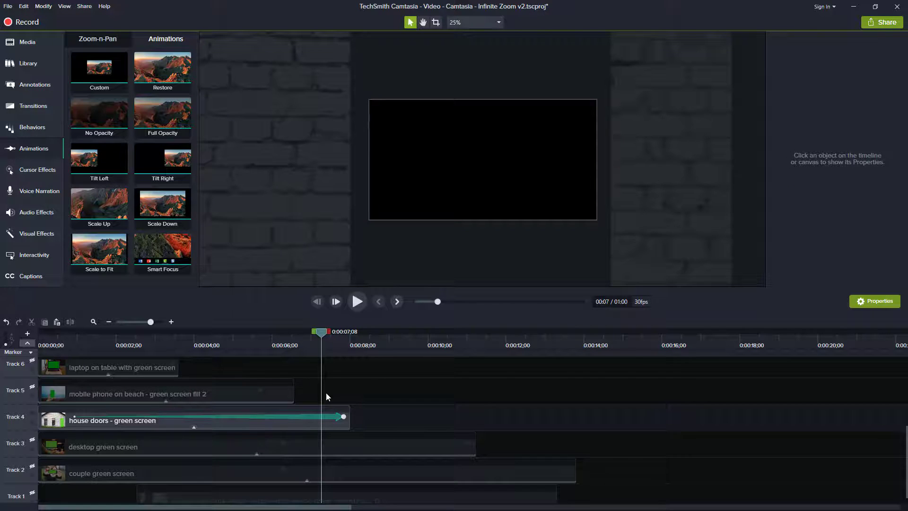
pyautogui.click(343, 416)
pyautogui.click(343, 417)
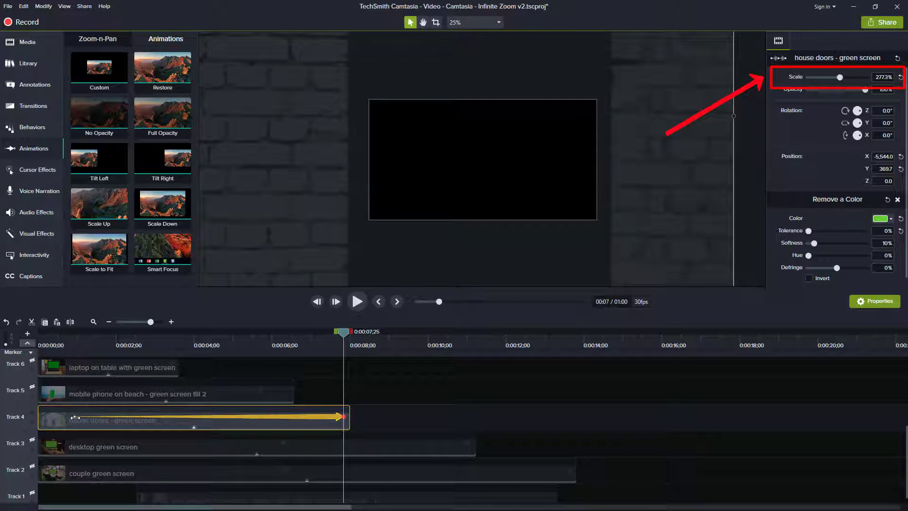
pyautogui.moveTo(344, 336); pyautogui.dragTo(253, 349)
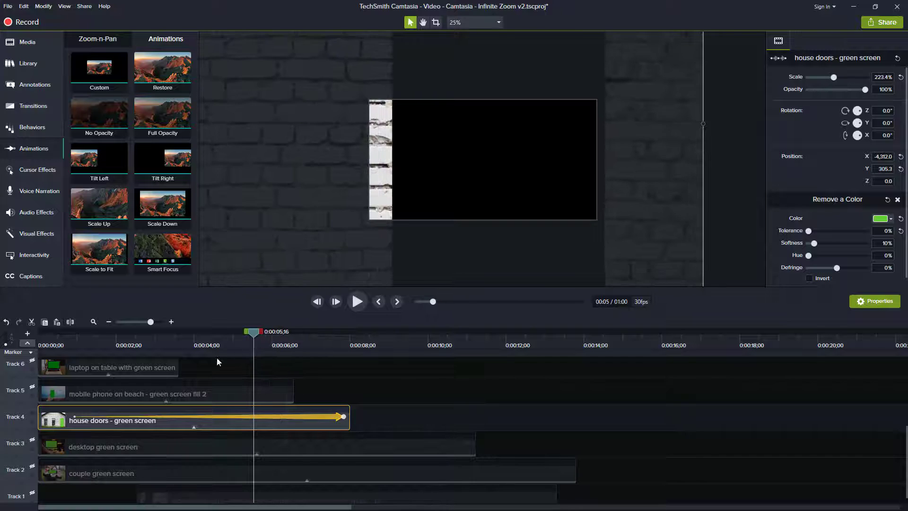
# Hide house-doors, show the Track 3 desktop layer, and move to its first zoom's start.
pyautogui.click(35, 414)
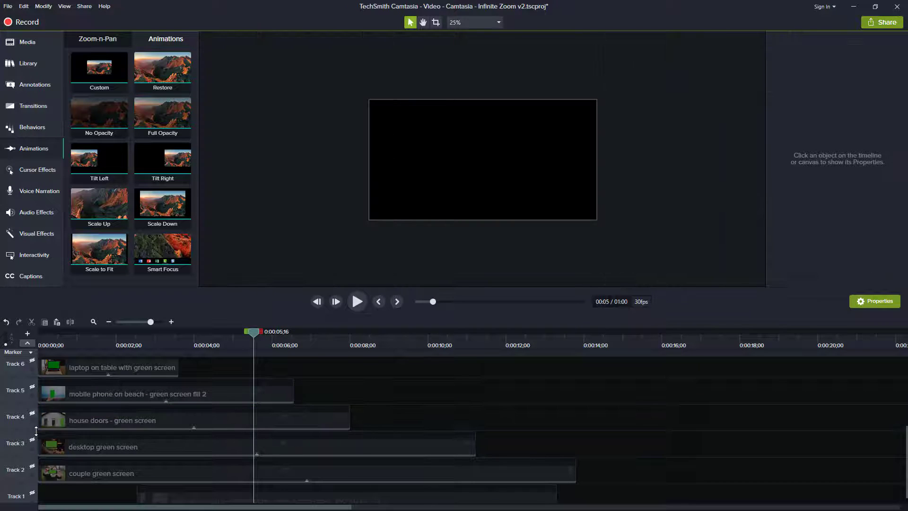
pyautogui.click(32, 439)
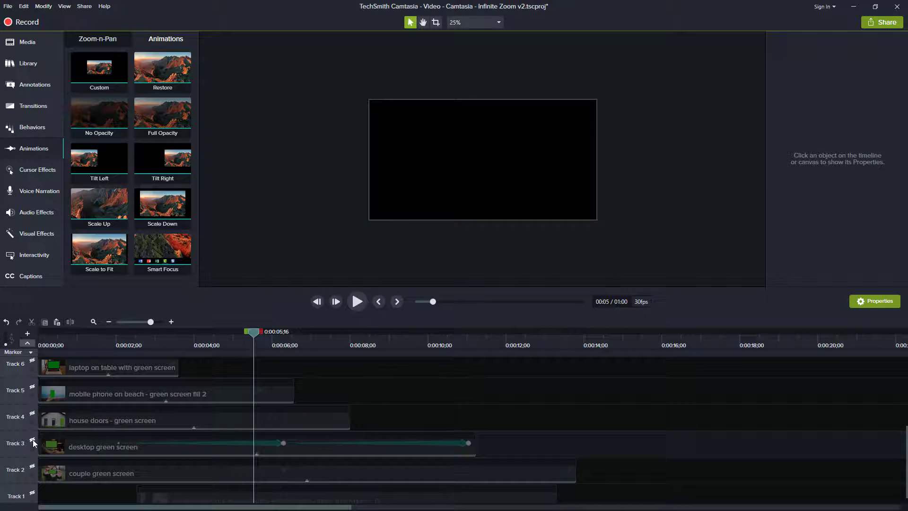
pyautogui.click(119, 443)
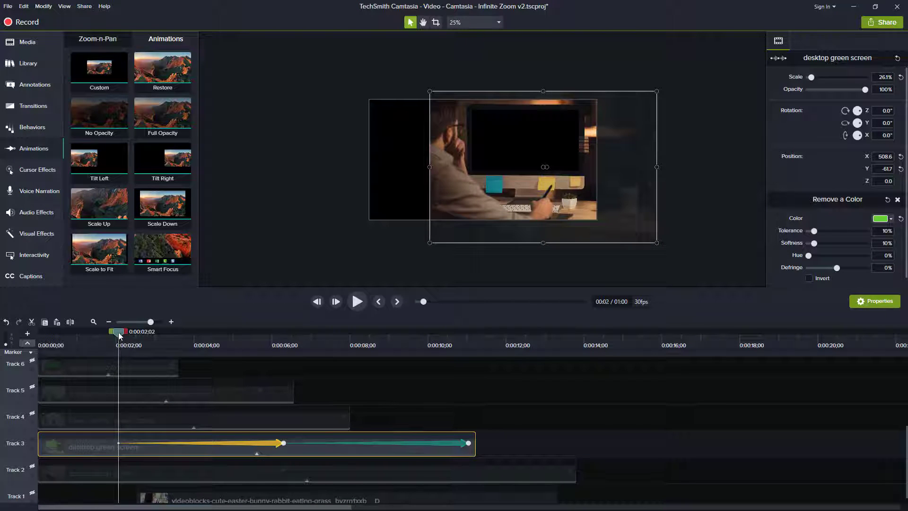
pyautogui.moveTo(119, 336)
pyautogui.mouseDown()
pyautogui.moveTo(69, 336)
pyautogui.moveTo(119, 335)
pyautogui.mouseUp()
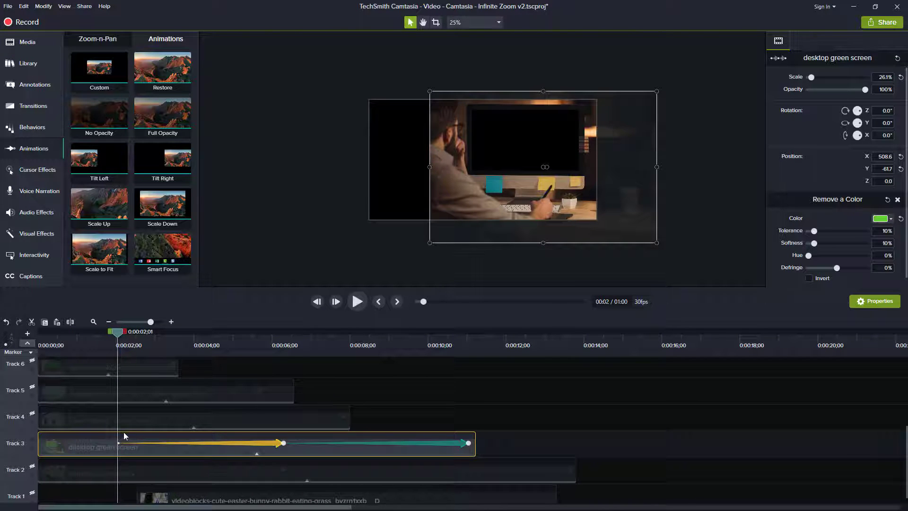
pyautogui.press('.')
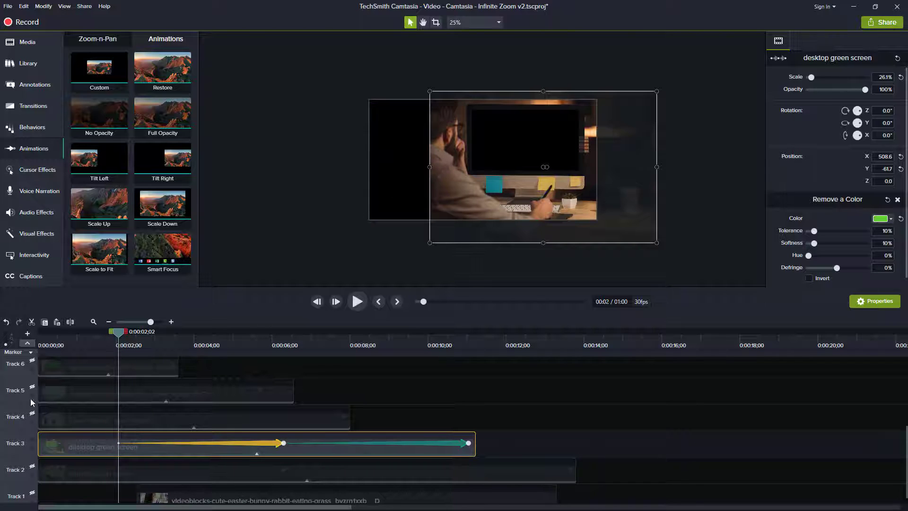
# Show the house-doors and phone-on-beach layers and advance a few frames into the zoom.
pyautogui.click(33, 413)
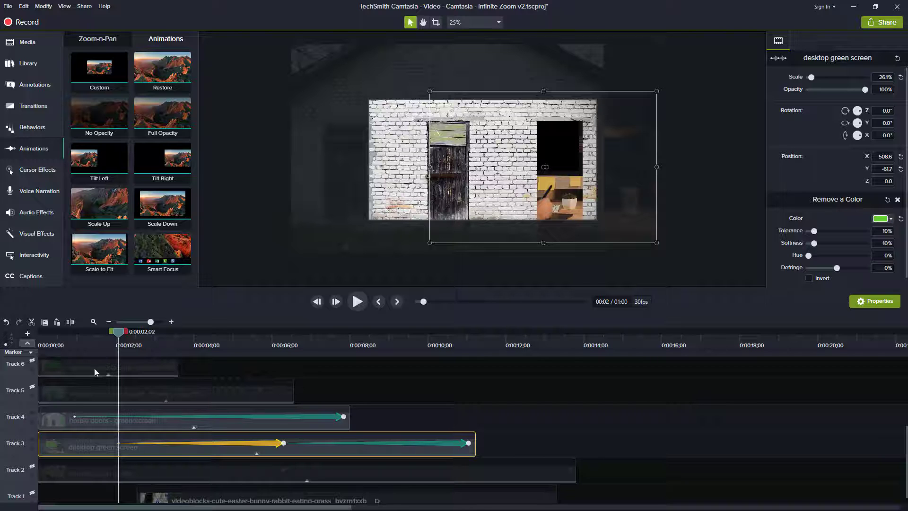
pyautogui.click(33, 413)
pyautogui.click(32, 413)
pyautogui.click(33, 387)
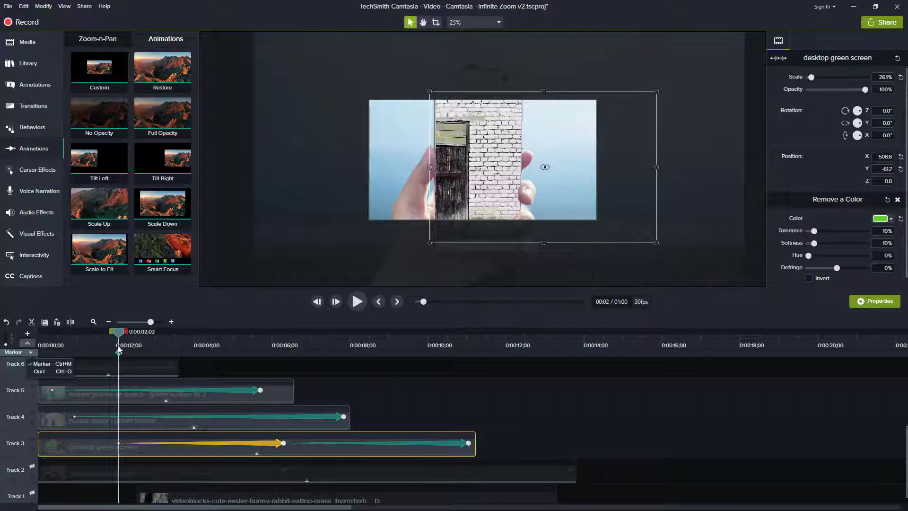
pyautogui.moveTo(118, 332)
pyautogui.mouseDown()
pyautogui.moveTo(139, 334)
pyautogui.moveTo(132, 334)
pyautogui.mouseUp()
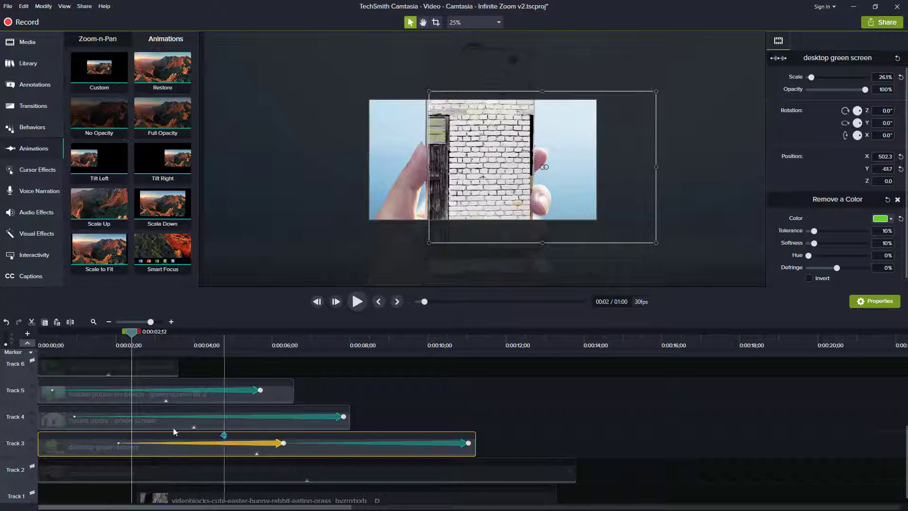
# Hide Tracks 4 and 5 and scrub the desktop clip's zoom from 26.1% to 78.6% by 0:00:11.
pyautogui.click(32, 412)
pyautogui.click(30, 389)
pyautogui.scroll(2, 34, 410)
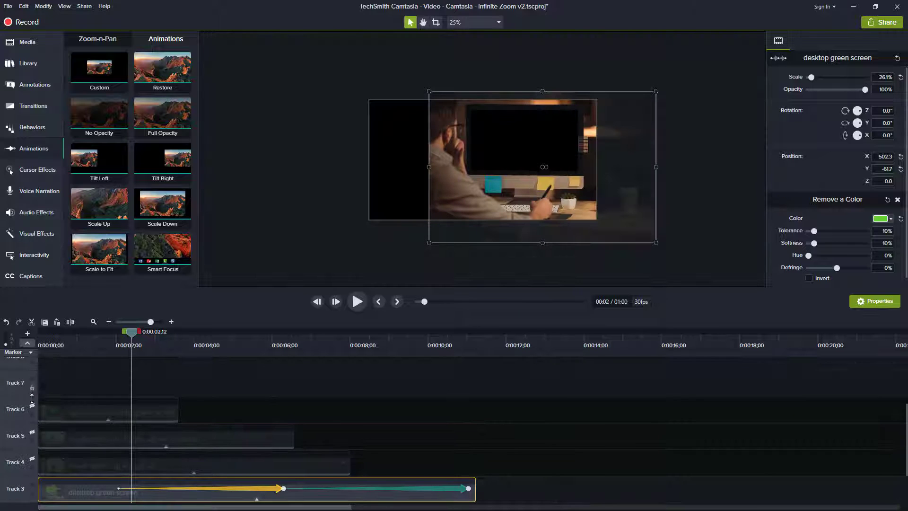
pyautogui.scroll(-2, 35, 411)
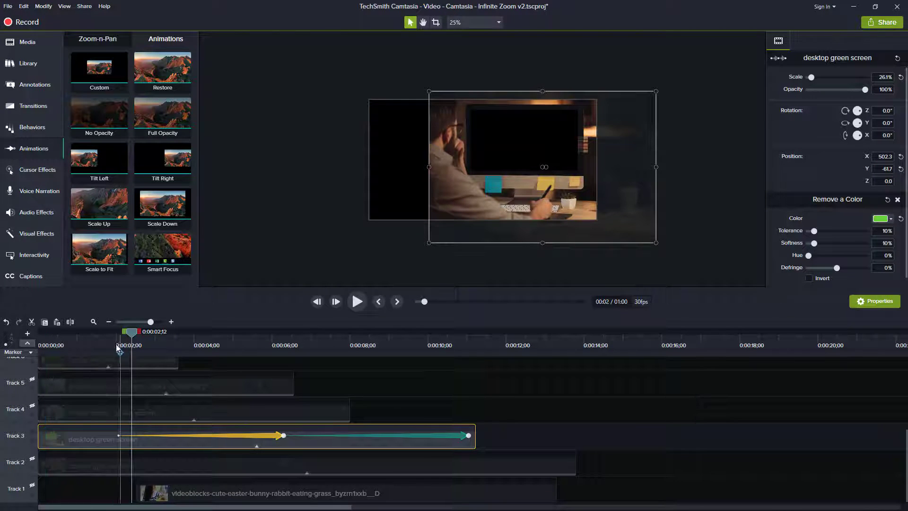
pyautogui.moveTo(131, 337); pyautogui.dragTo(277, 353)
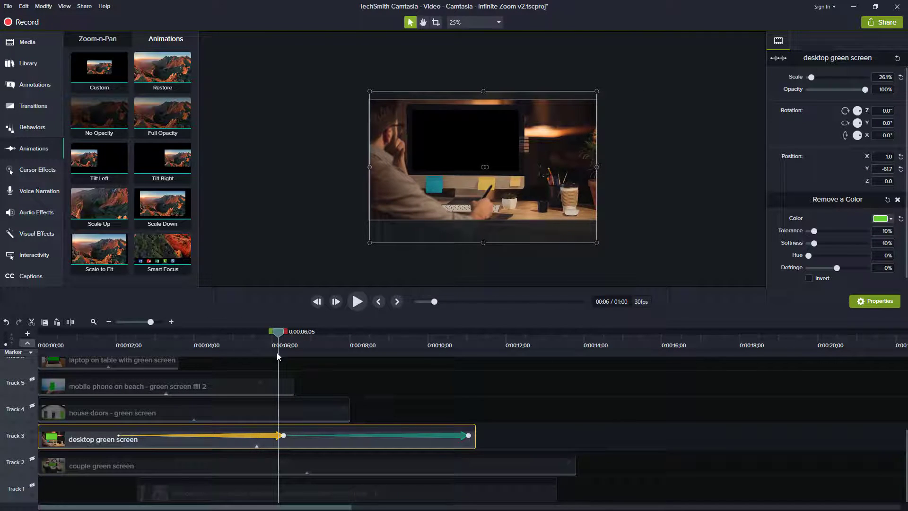
pyautogui.click(283, 435)
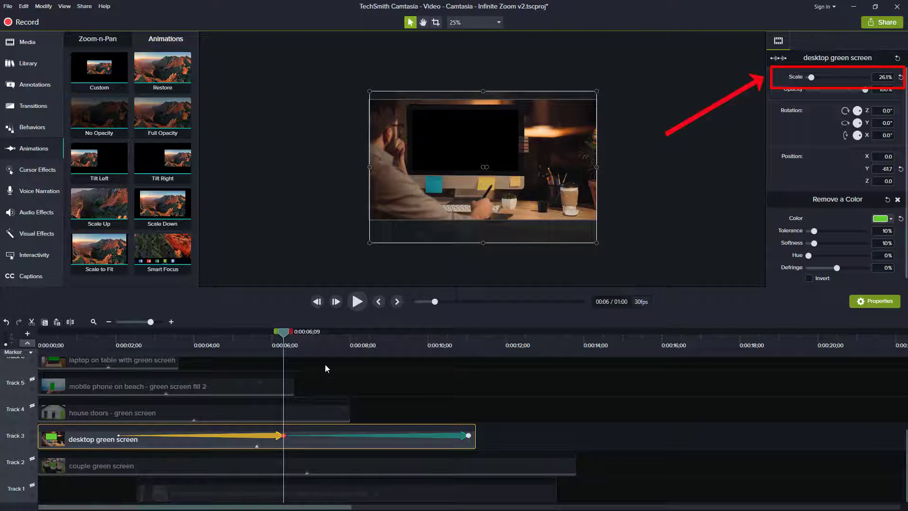
pyautogui.moveTo(282, 334); pyautogui.dragTo(423, 348)
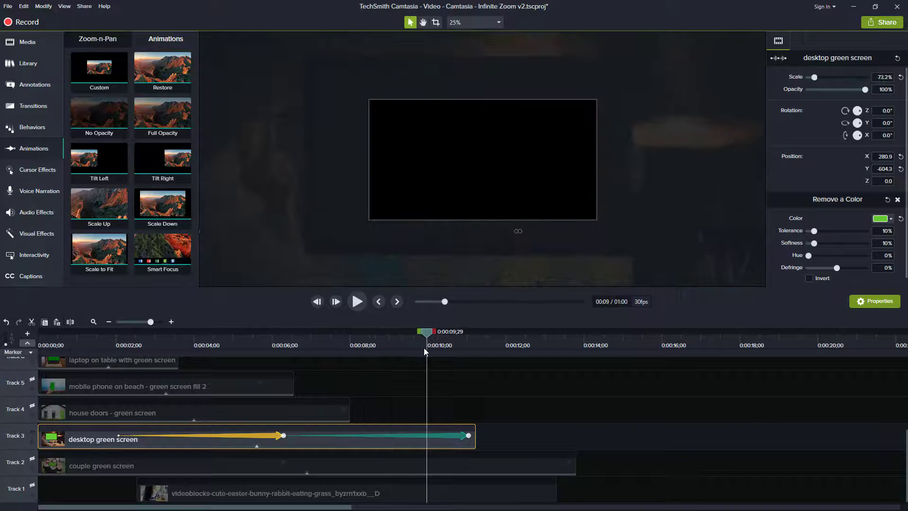
pyautogui.click(467, 435)
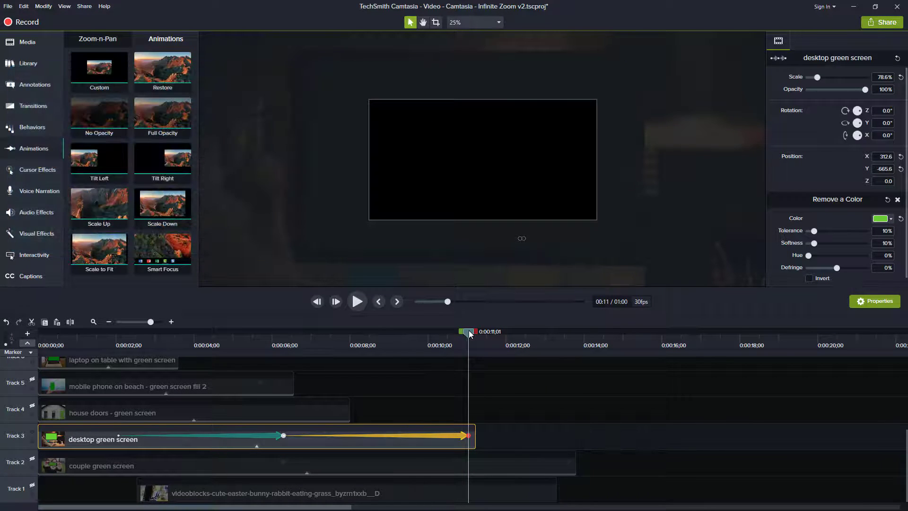
pyautogui.moveTo(468, 335); pyautogui.dragTo(218, 349)
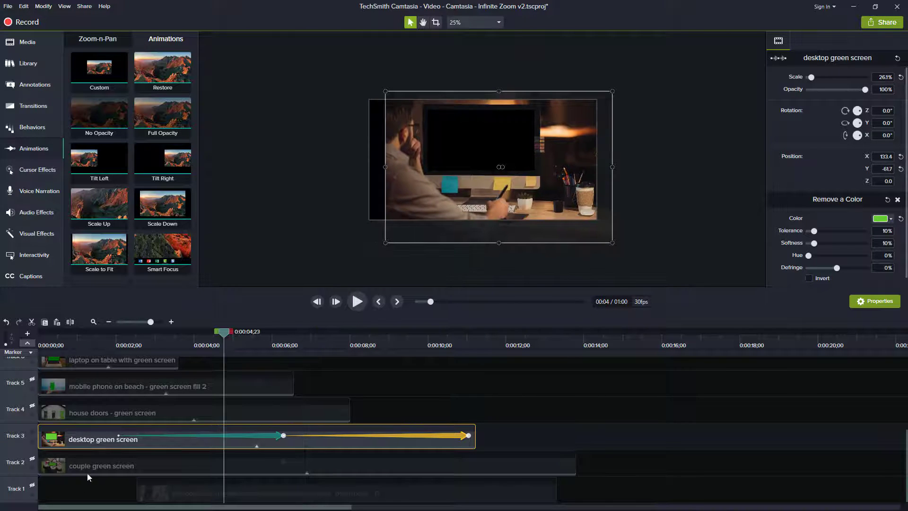
# Show the Track 2 couple layer and compare its first zoom keyframes with the desktop clip's.
pyautogui.click(32, 460)
pyautogui.click(33, 460)
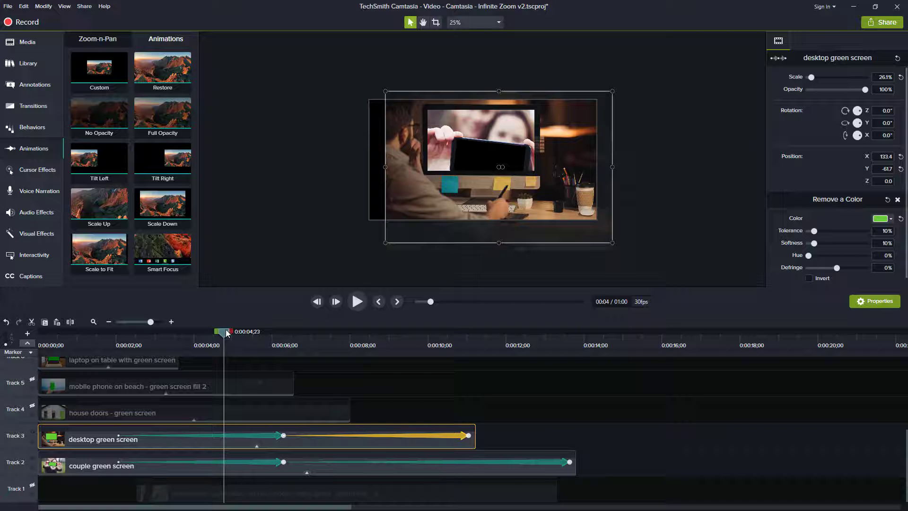
pyautogui.moveTo(123, 346); pyautogui.dragTo(114, 349)
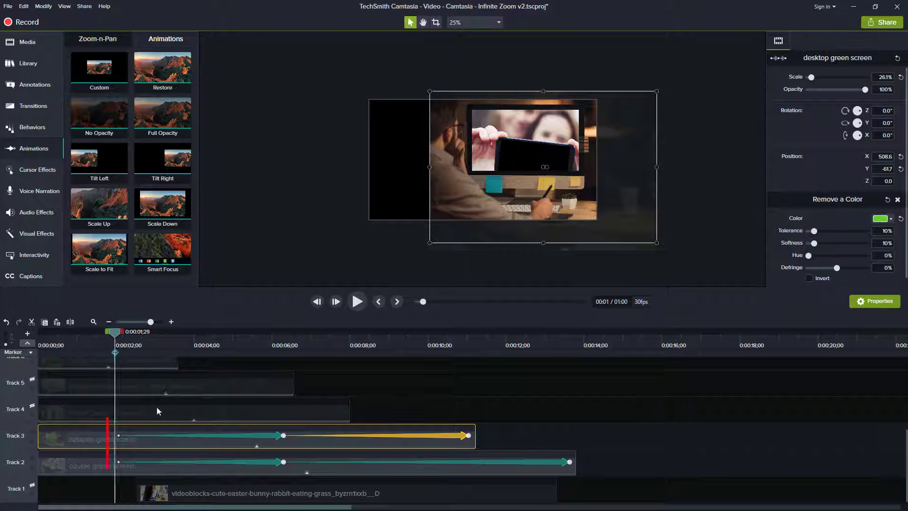
pyautogui.click(231, 438)
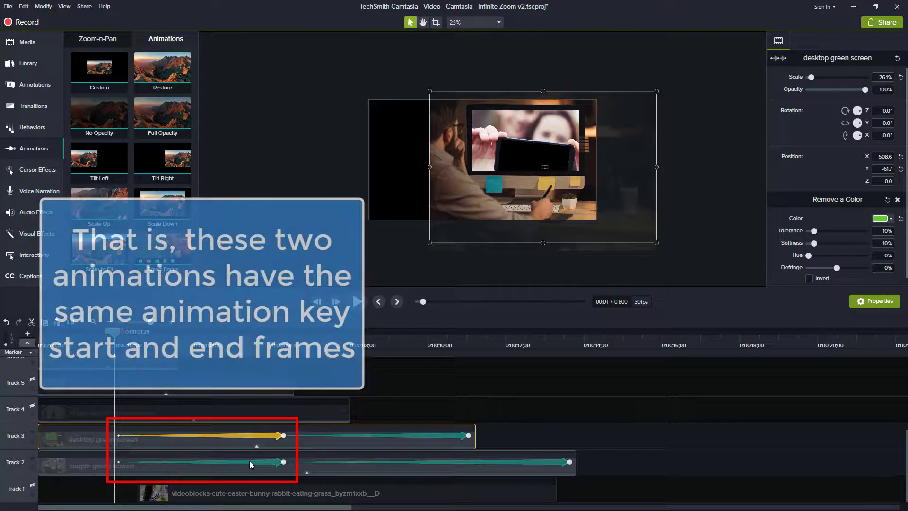
pyautogui.click(250, 460)
pyautogui.click(124, 434)
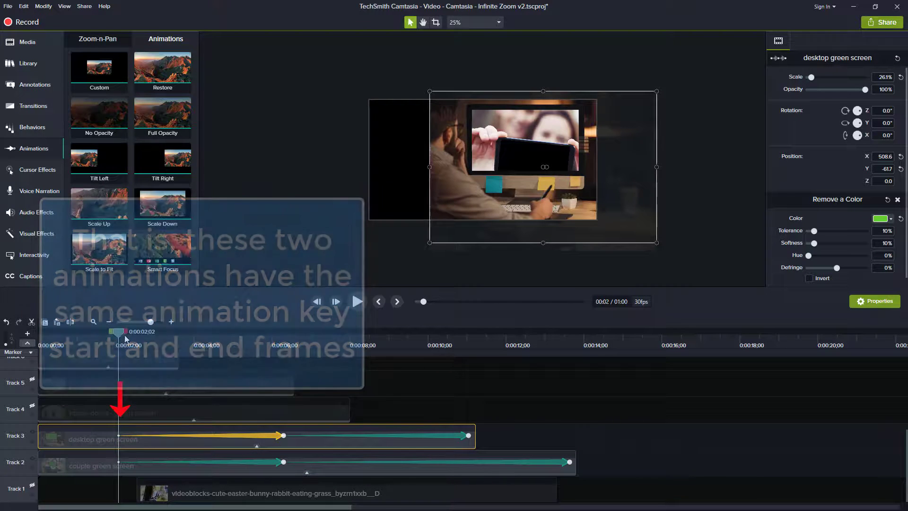
pyautogui.moveTo(138, 333); pyautogui.dragTo(183, 343)
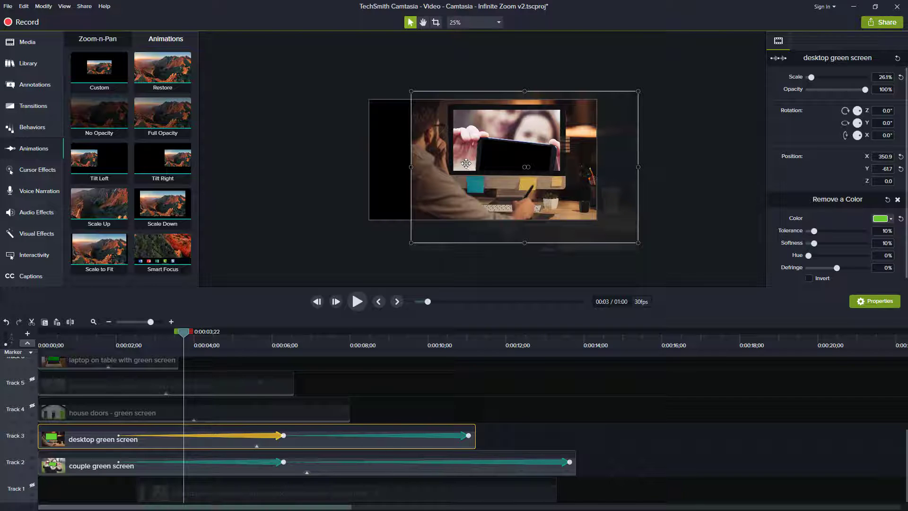
# Scrub the couple clip's zoom to confirm it reaches 204% scale by 0:00:13.
pyautogui.click(243, 467)
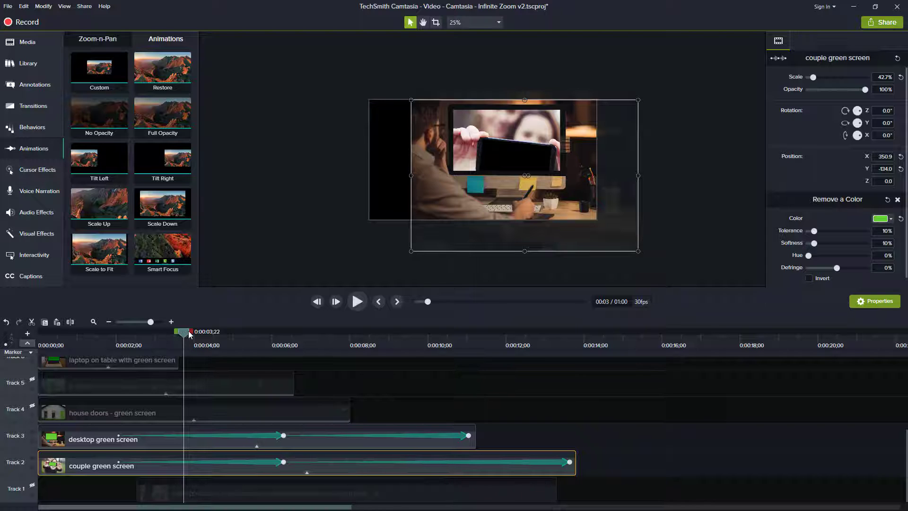
pyautogui.moveTo(189, 334); pyautogui.dragTo(288, 333)
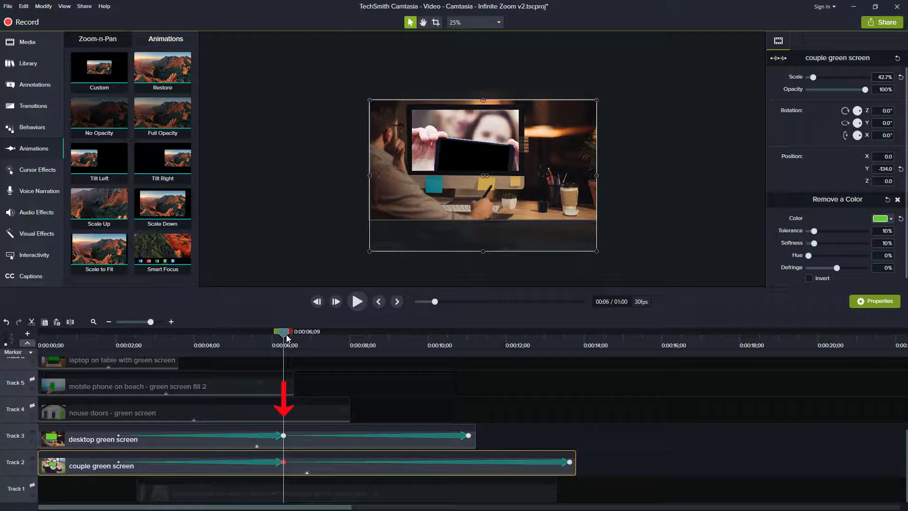
pyautogui.moveTo(286, 337); pyautogui.dragTo(510, 366)
pyautogui.click(568, 462)
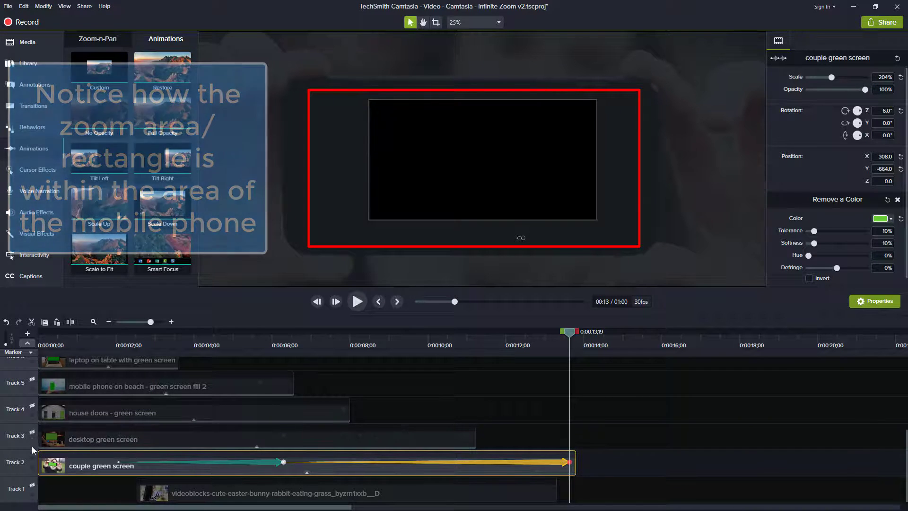
# Hide the couple layer, show and preview the Track 1 bunny clip, then restore couple and desktop layers.
pyautogui.click(32, 460)
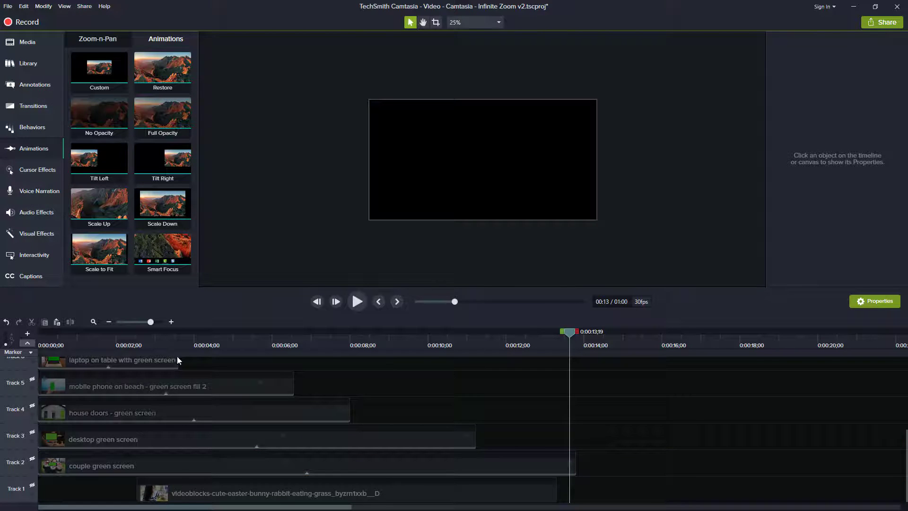
pyautogui.click(175, 342)
pyautogui.click(164, 337)
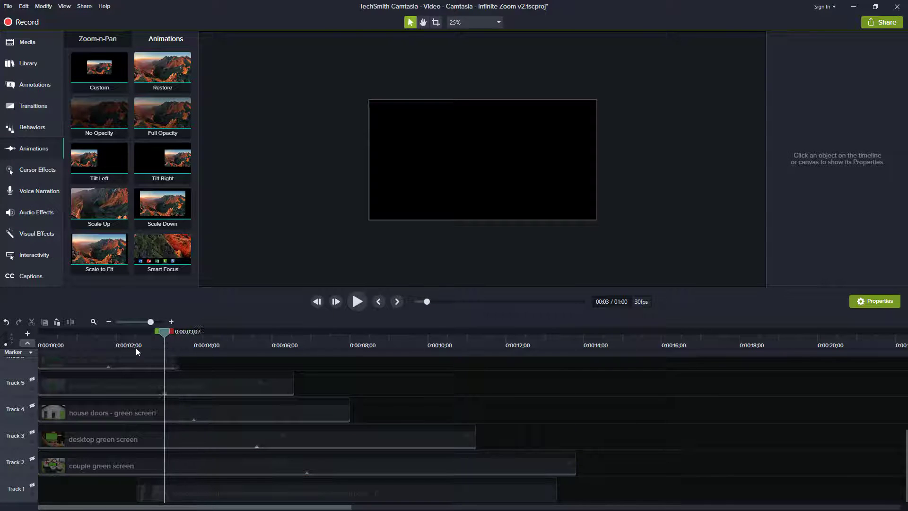
pyautogui.click(136, 348)
pyautogui.click(32, 484)
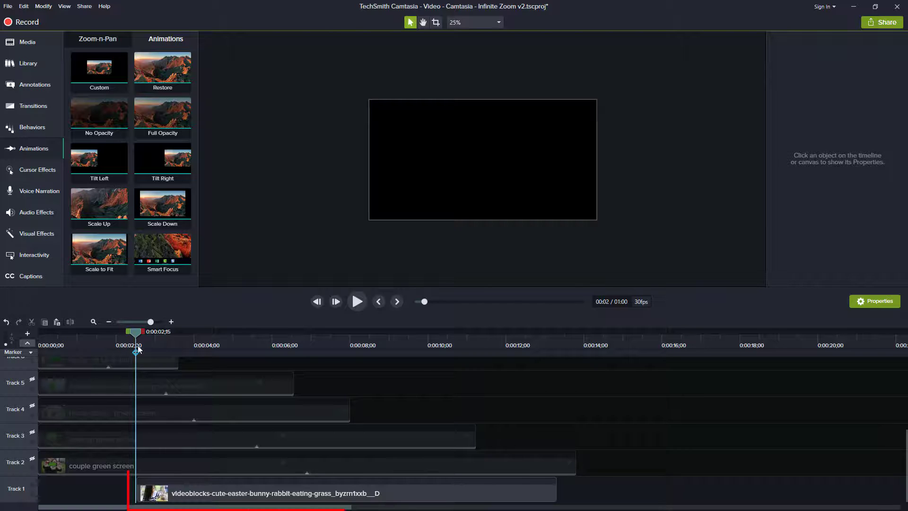
pyautogui.moveTo(146, 331); pyautogui.dragTo(128, 432)
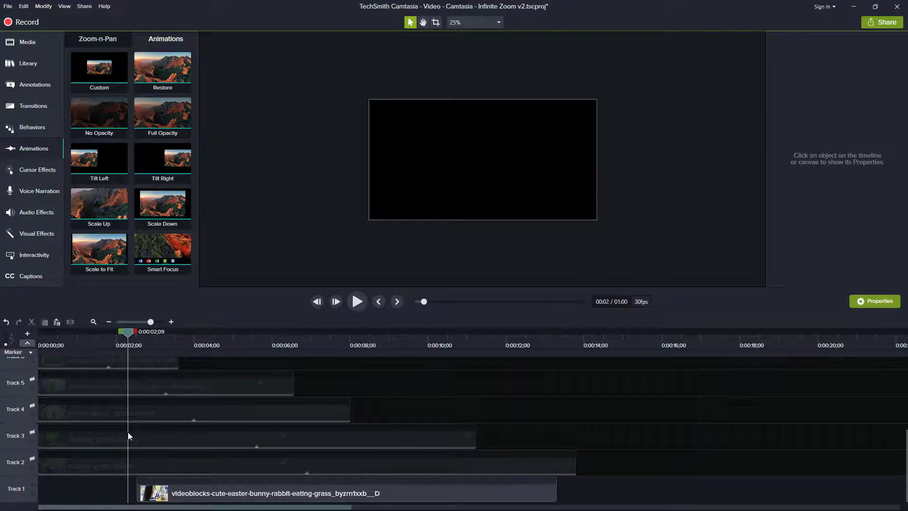
pyautogui.click(32, 459)
pyautogui.click(32, 431)
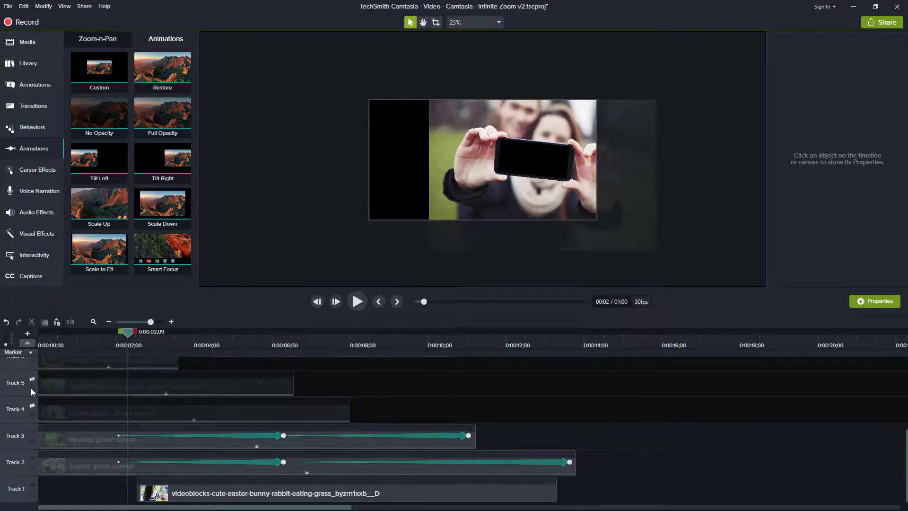
# Show the phone-on-beach, house-doors and laptop layers, then nudge the playhead into the zoom.
pyautogui.click(32, 378)
pyautogui.click(32, 405)
pyautogui.scroll(2, 30, 388)
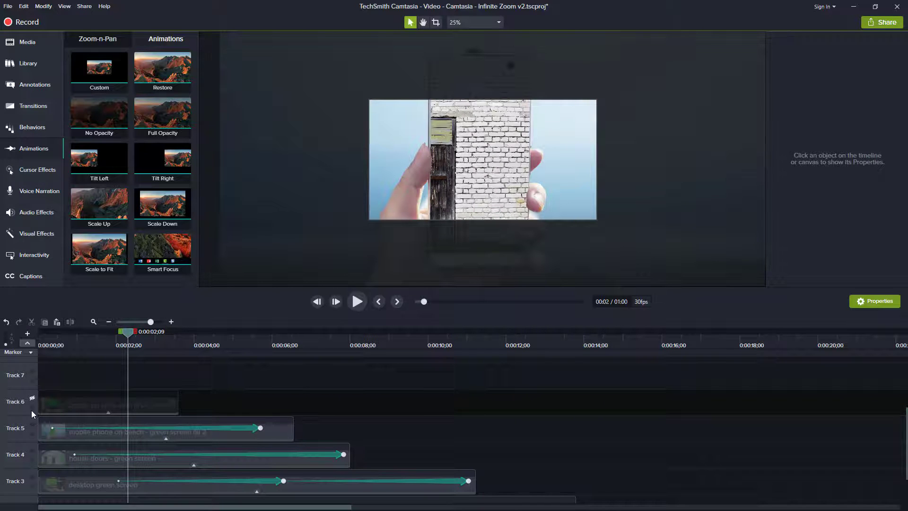
pyautogui.click(32, 398)
pyautogui.scroll(-2, 46, 431)
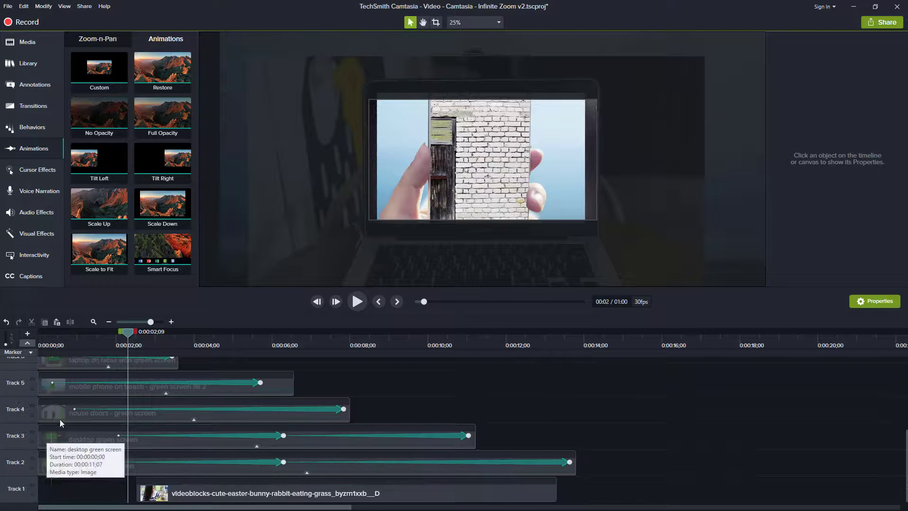
pyautogui.moveTo(127, 336); pyautogui.dragTo(135, 336)
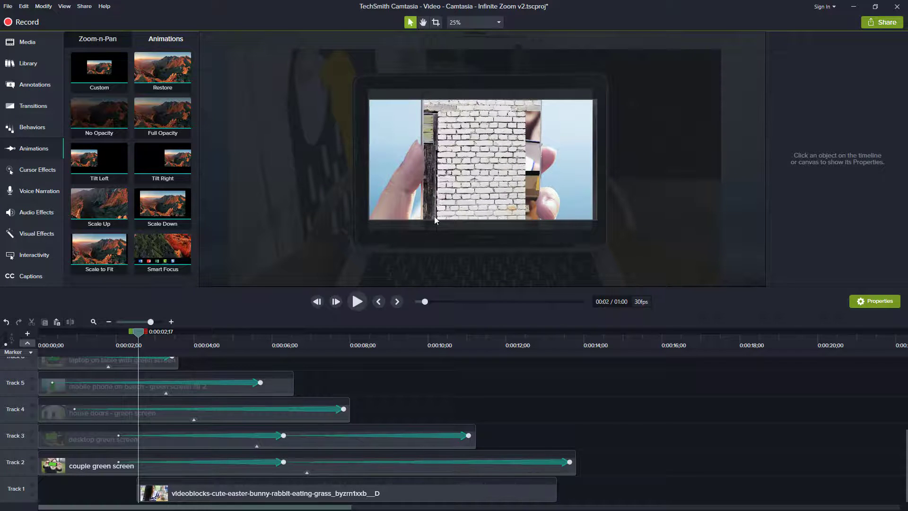